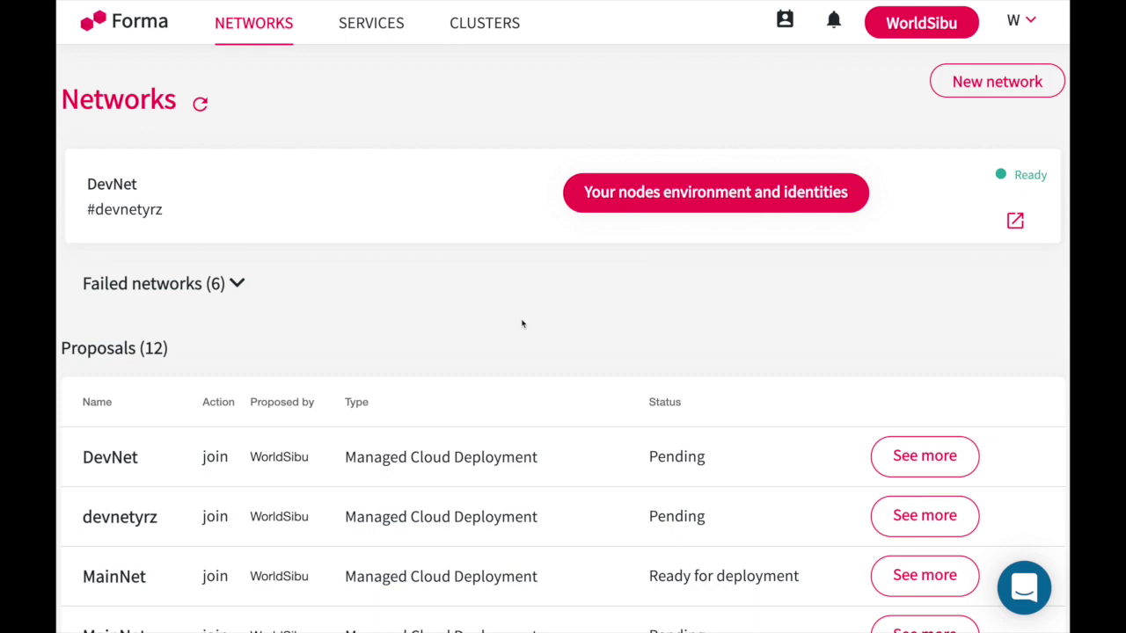
Step: Open the Clusters list showing production-google, aws-cluster and cluster-stg
click(485, 33)
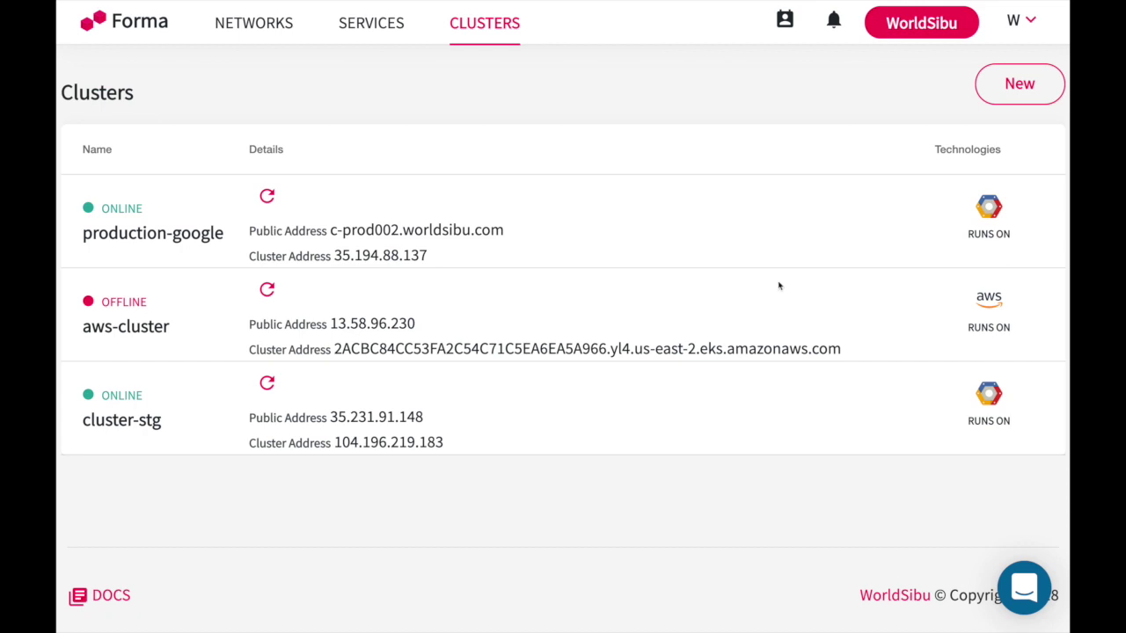
Step: Look through an empty New Cluster Configuration form without filling it, then return to Networks
click(998, 85)
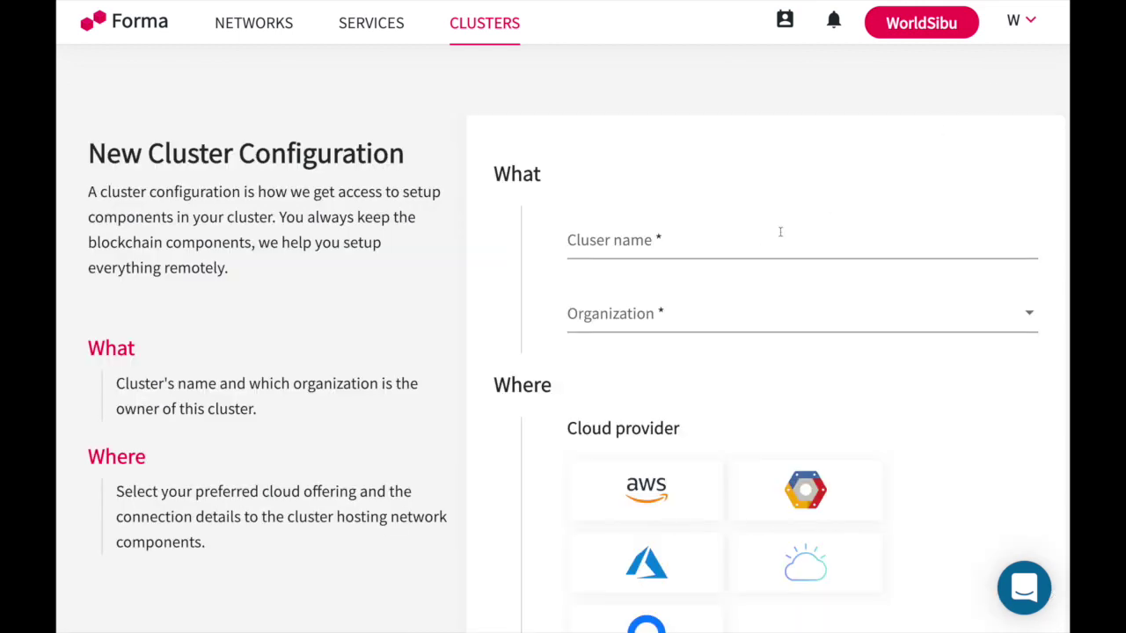
scroll(752, 248, down, 3)
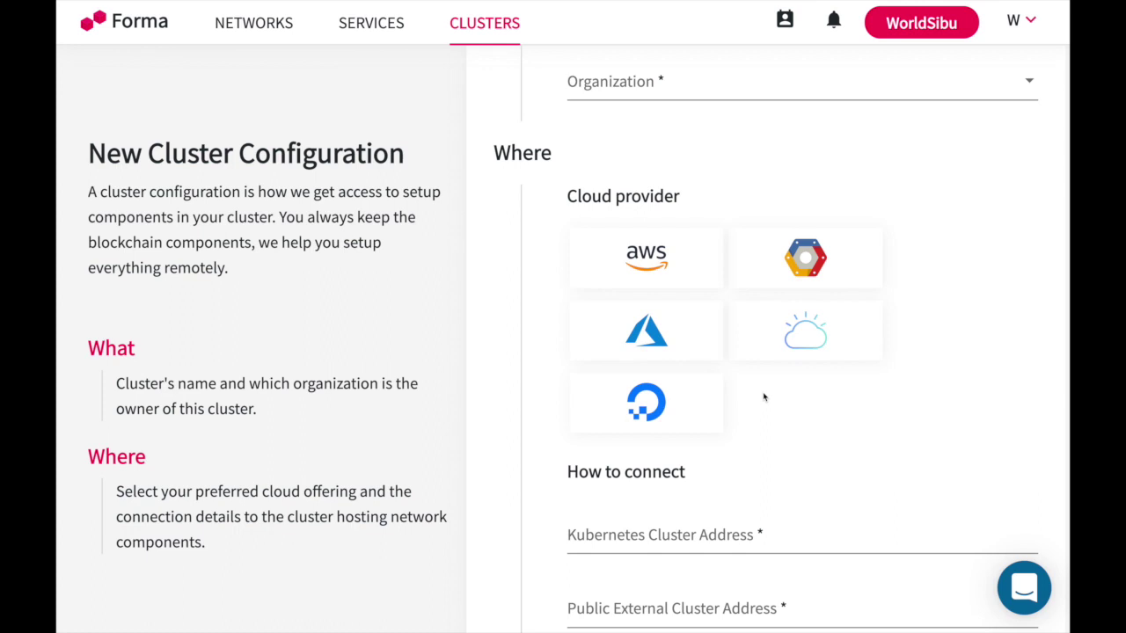
scroll(764, 397, down, 4)
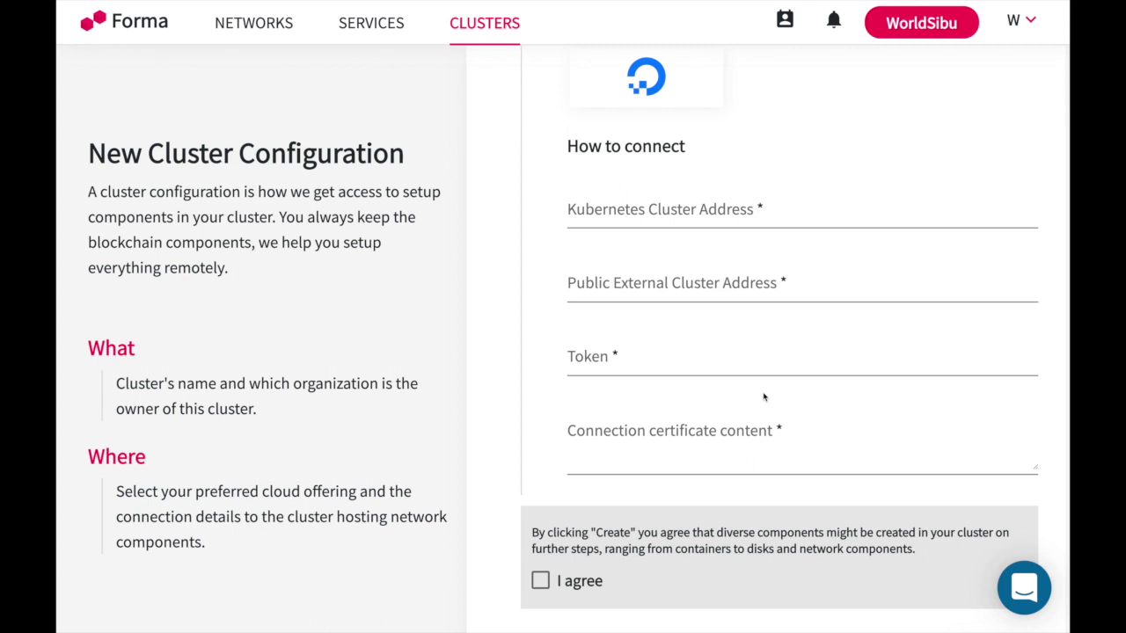
scroll(764, 398, up, 10)
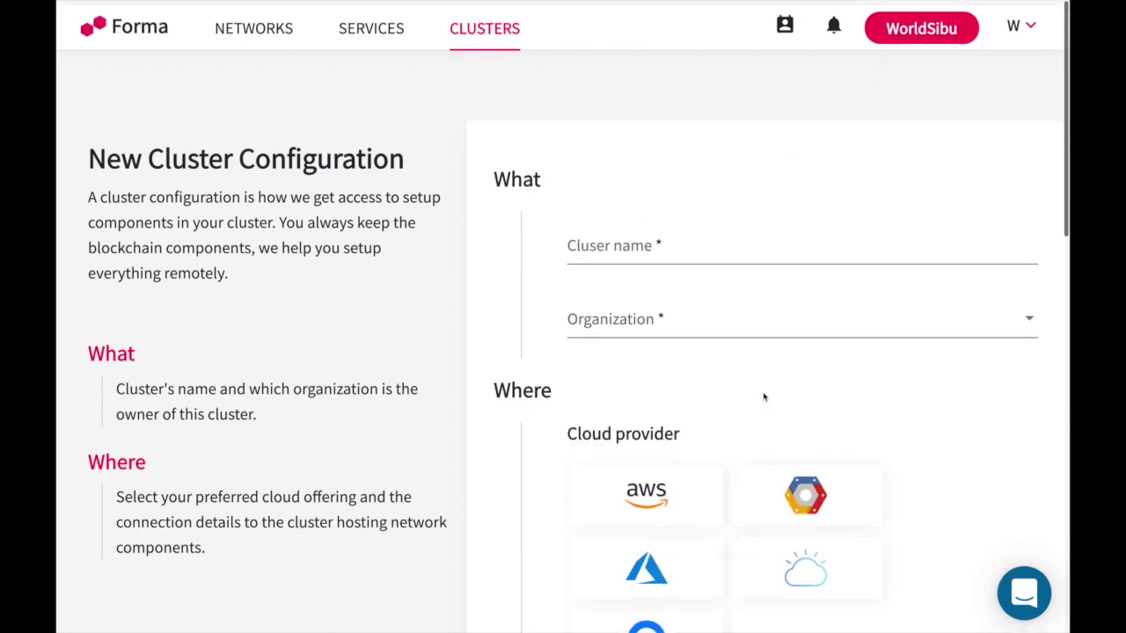
click(150, 28)
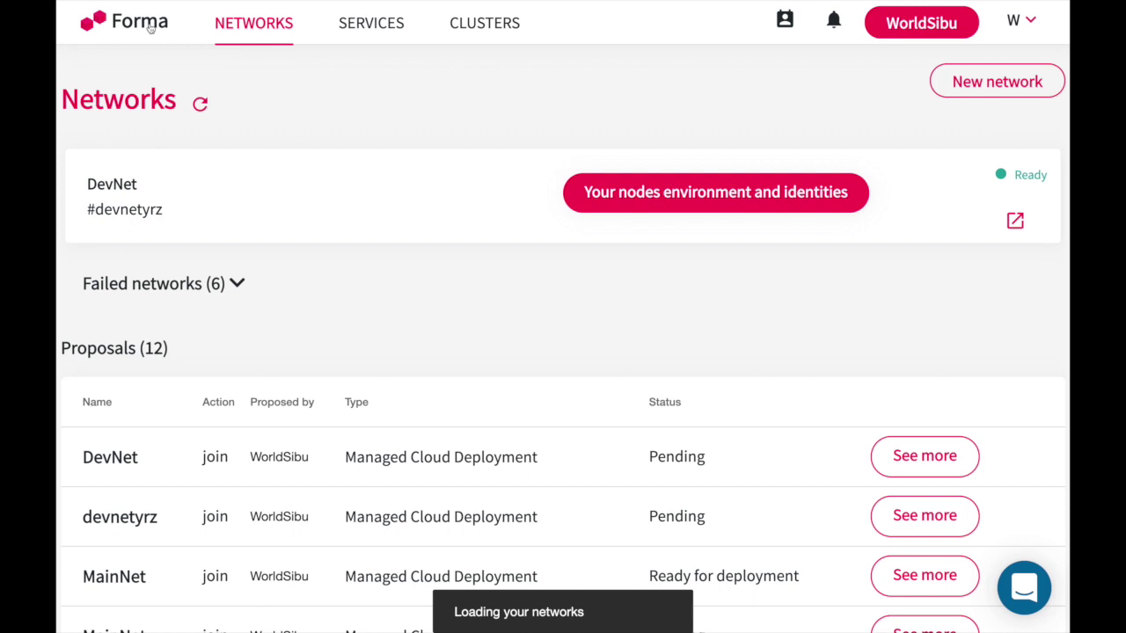
Step: Start a new Hyperledger Fabric network named DevNet and bring up its network type choices
click(945, 95)
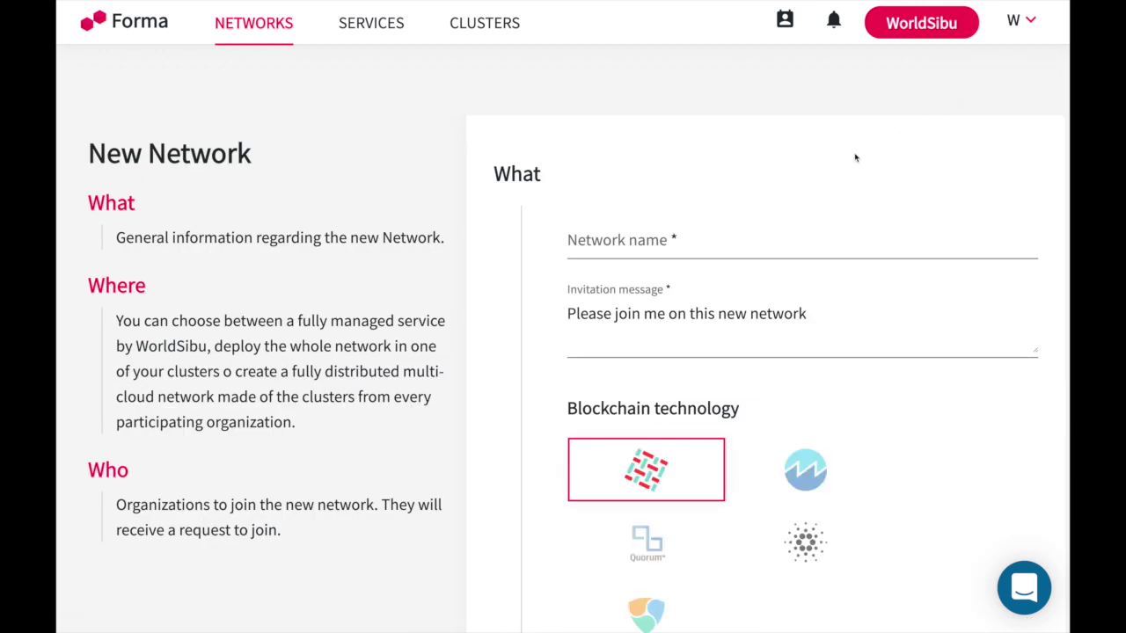
click(685, 255)
text(D)
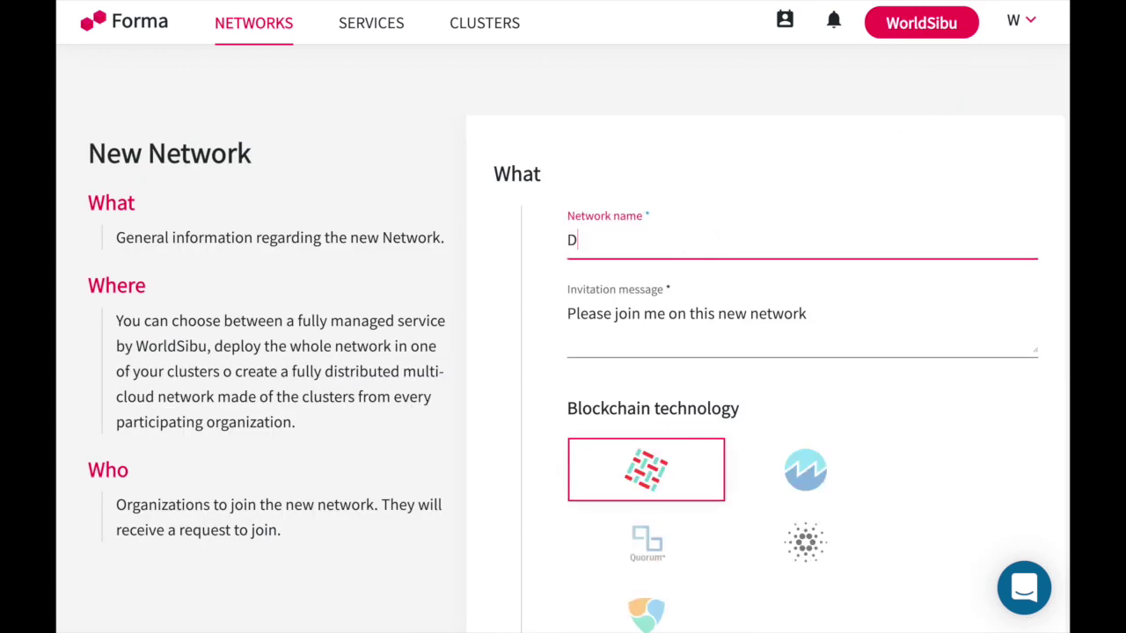
text(evNet)
scroll(720, 239, down, 3)
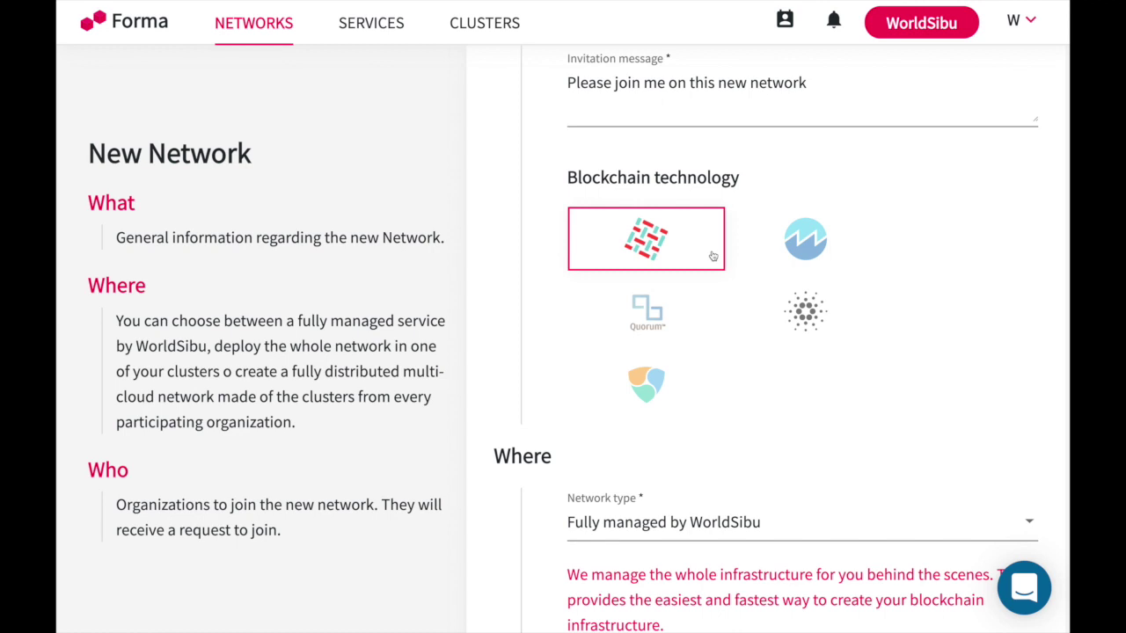
scroll(713, 255, down, 5)
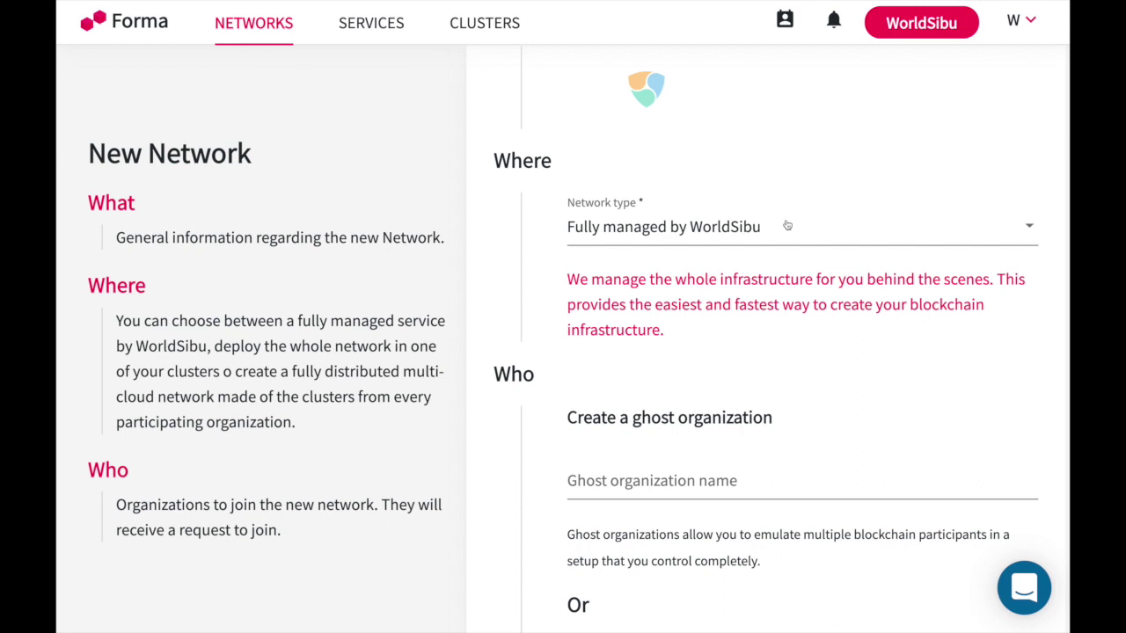
click(766, 226)
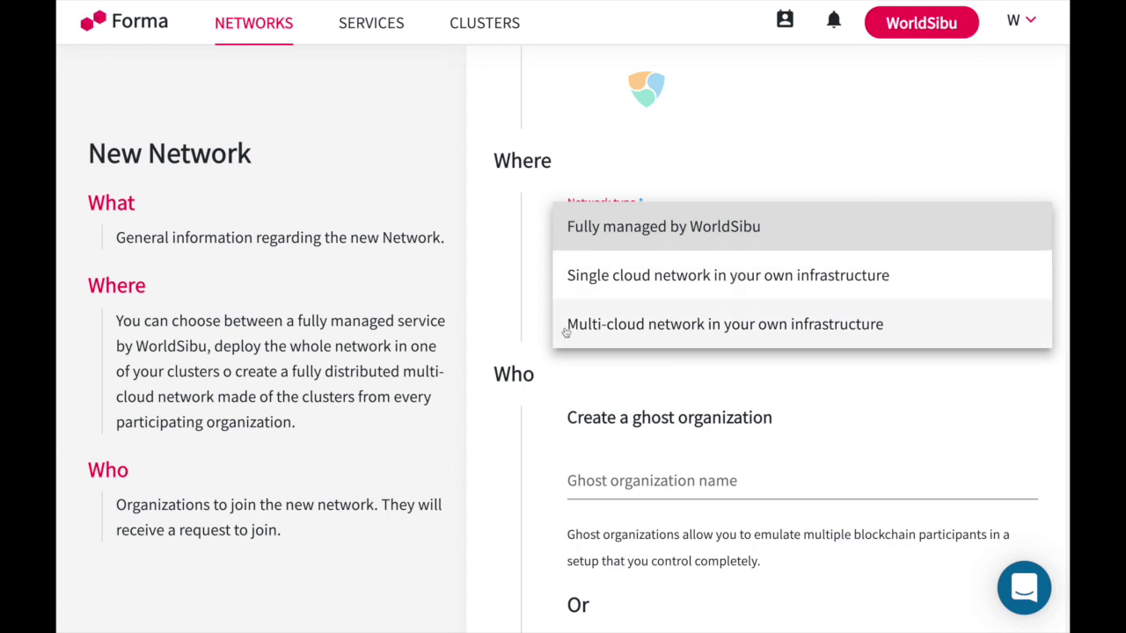
Step: Make DevNet a multi-cloud network on cluster-stg, invite the Beta organization, and submit it
click(567, 326)
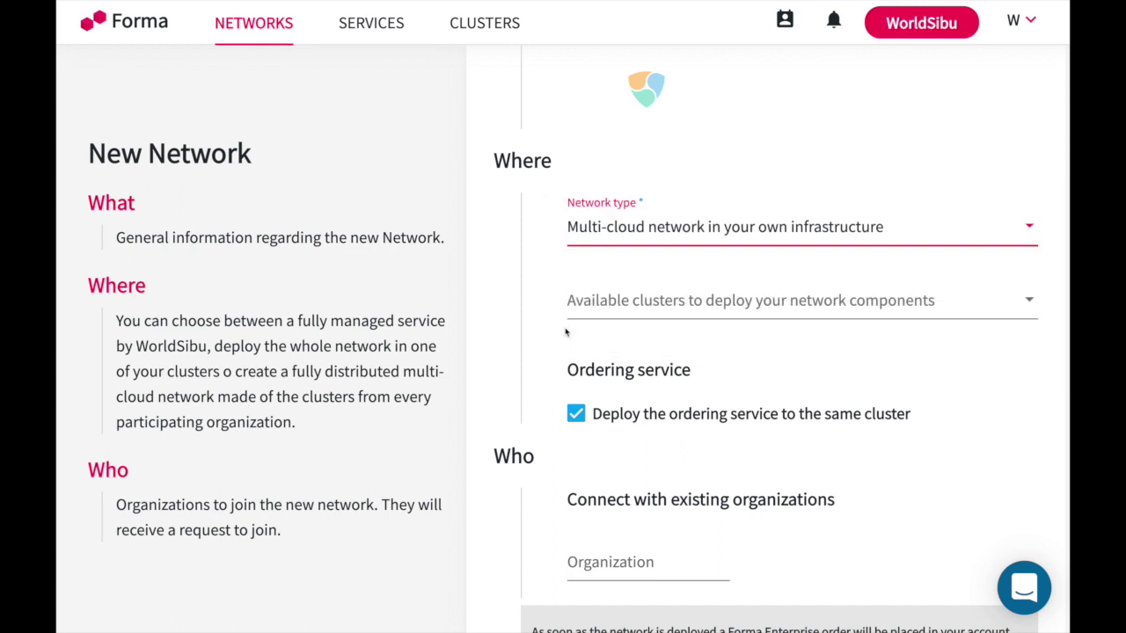
click(649, 312)
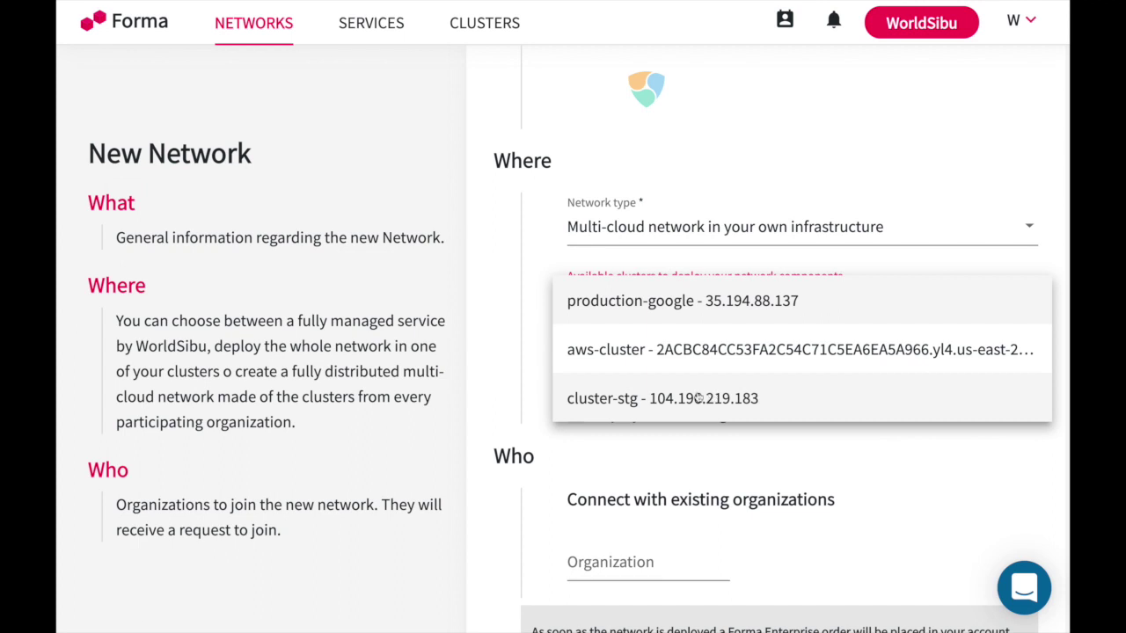
click(677, 399)
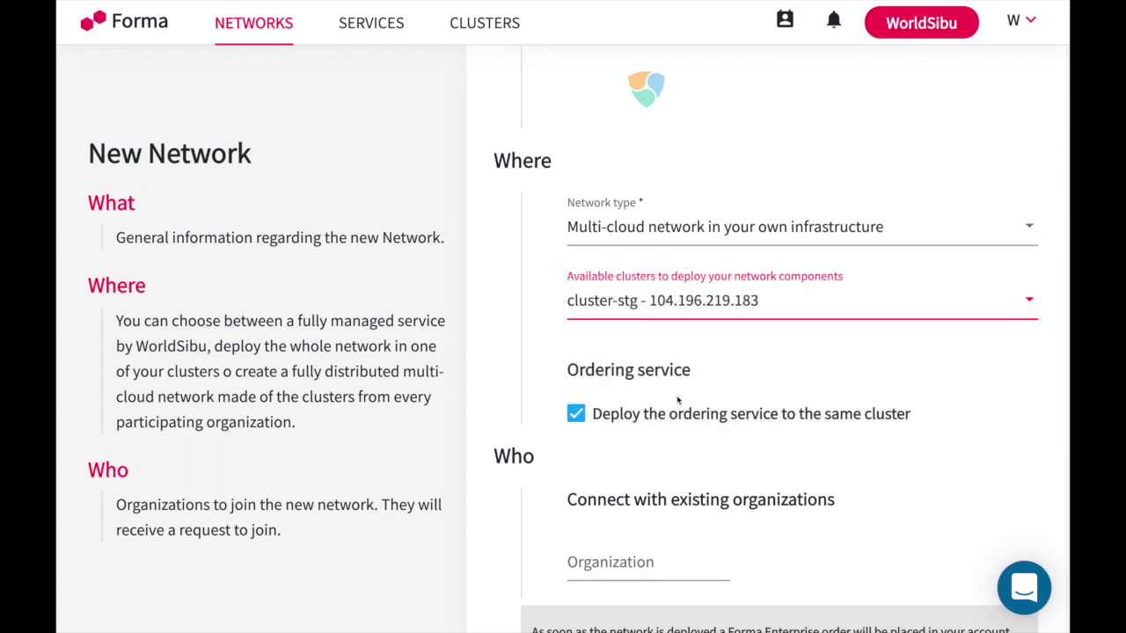
scroll(678, 399, down, 3)
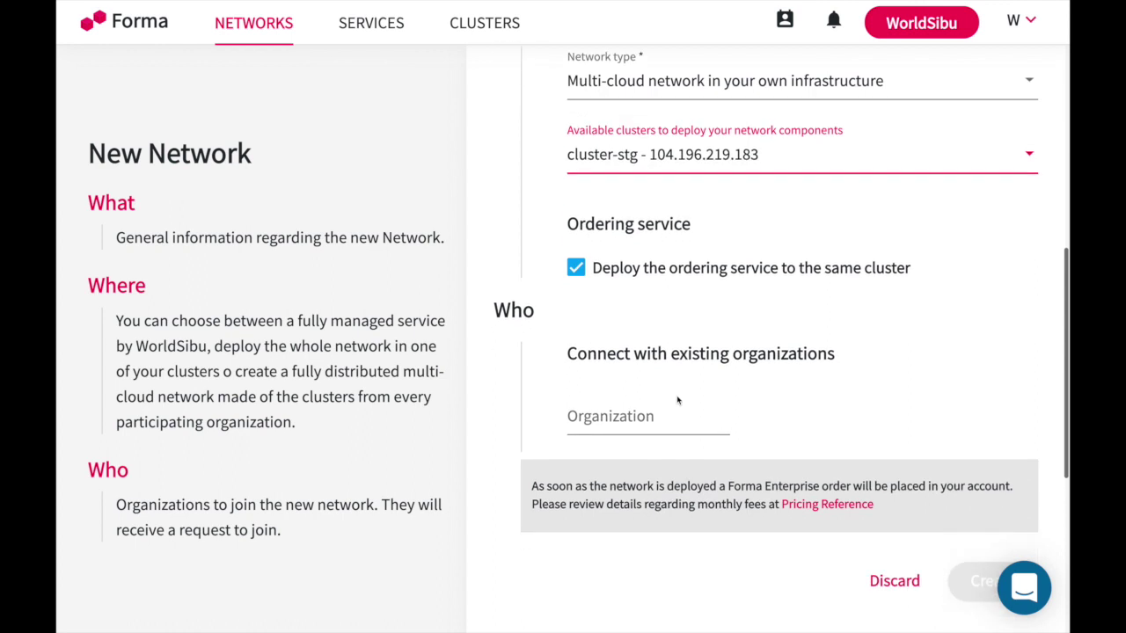
click(640, 401)
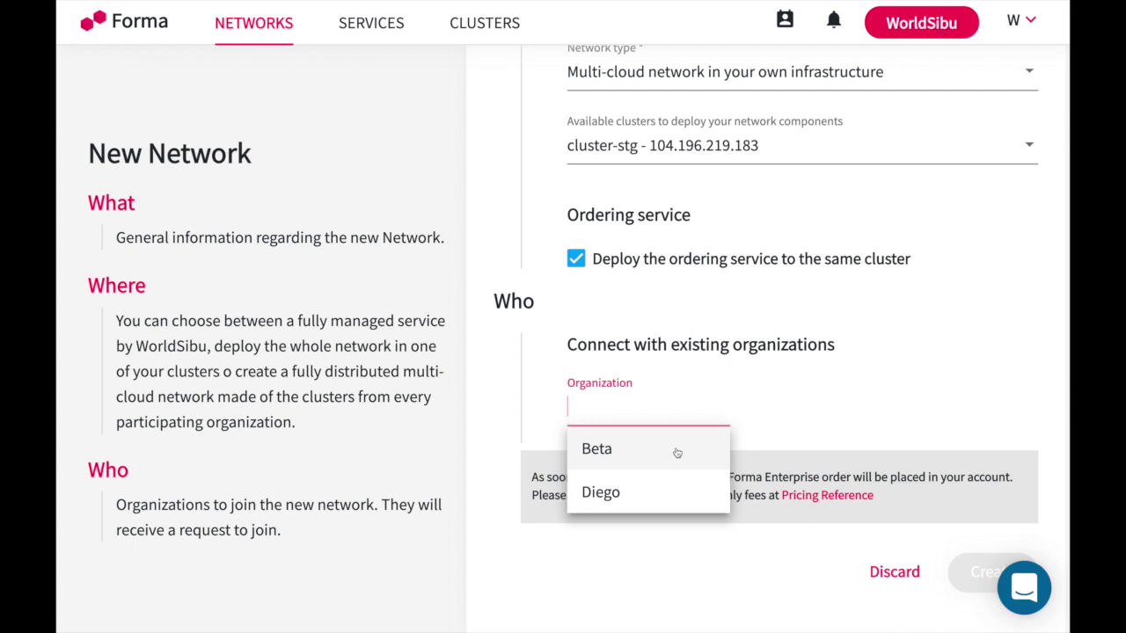
click(677, 450)
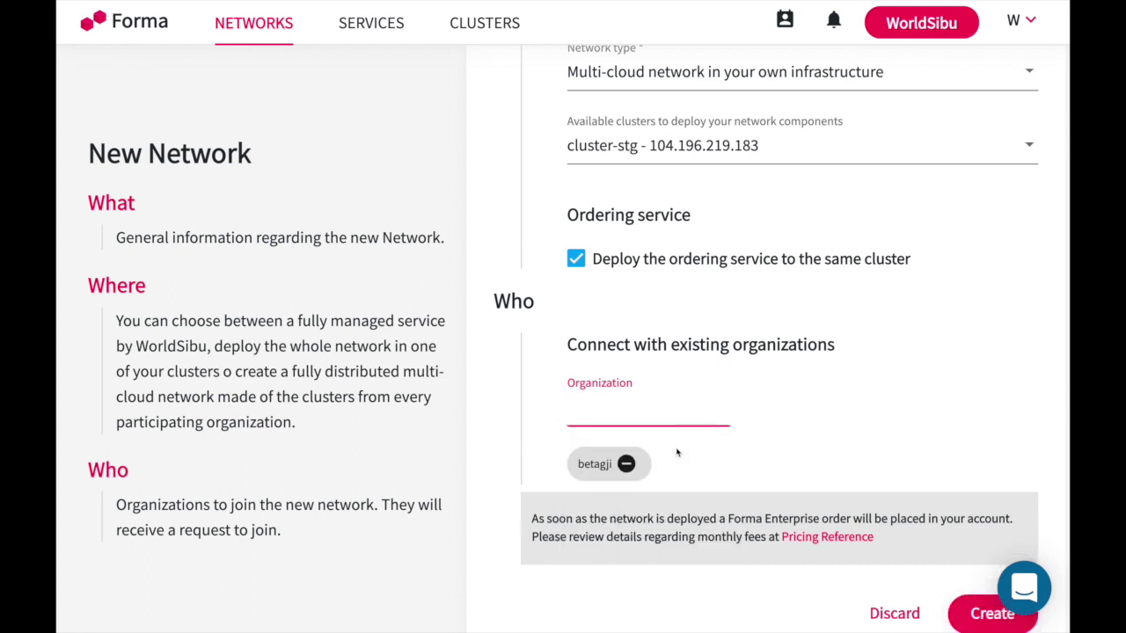
scroll(676, 453, down, 3)
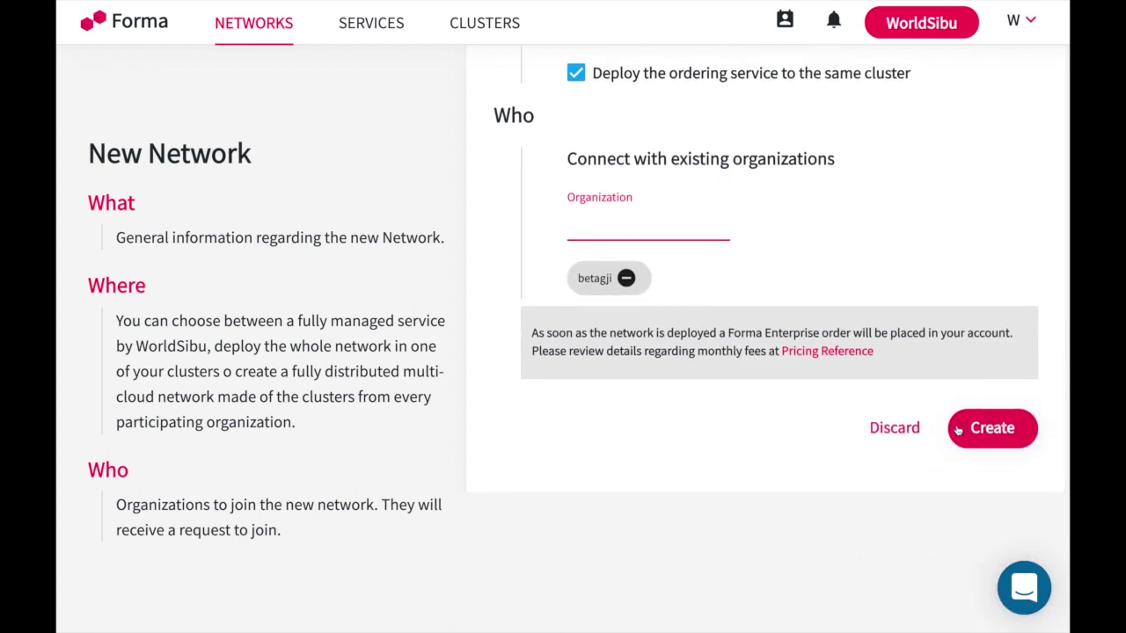
click(958, 429)
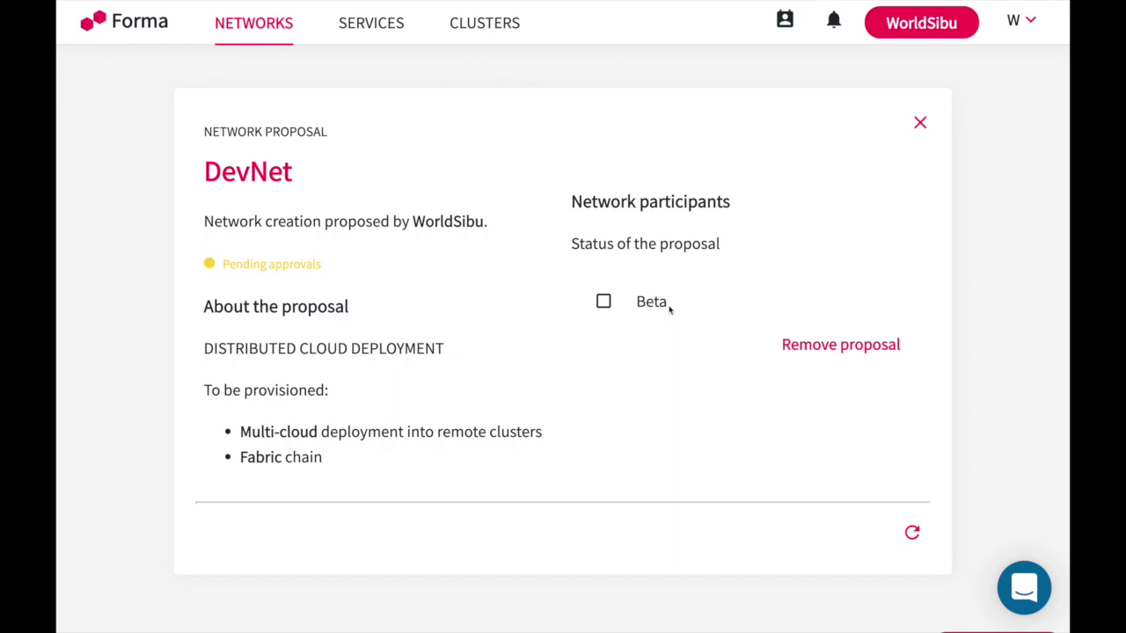
Step: Close the DevNet proposal details to return to the Networks page
click(920, 122)
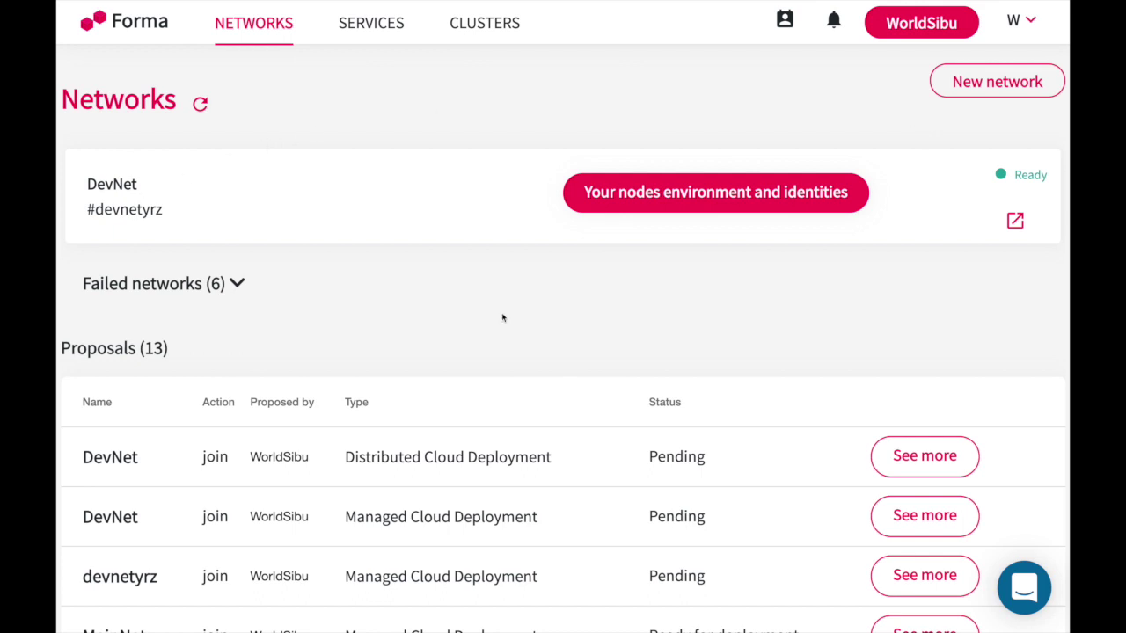
click(670, 211)
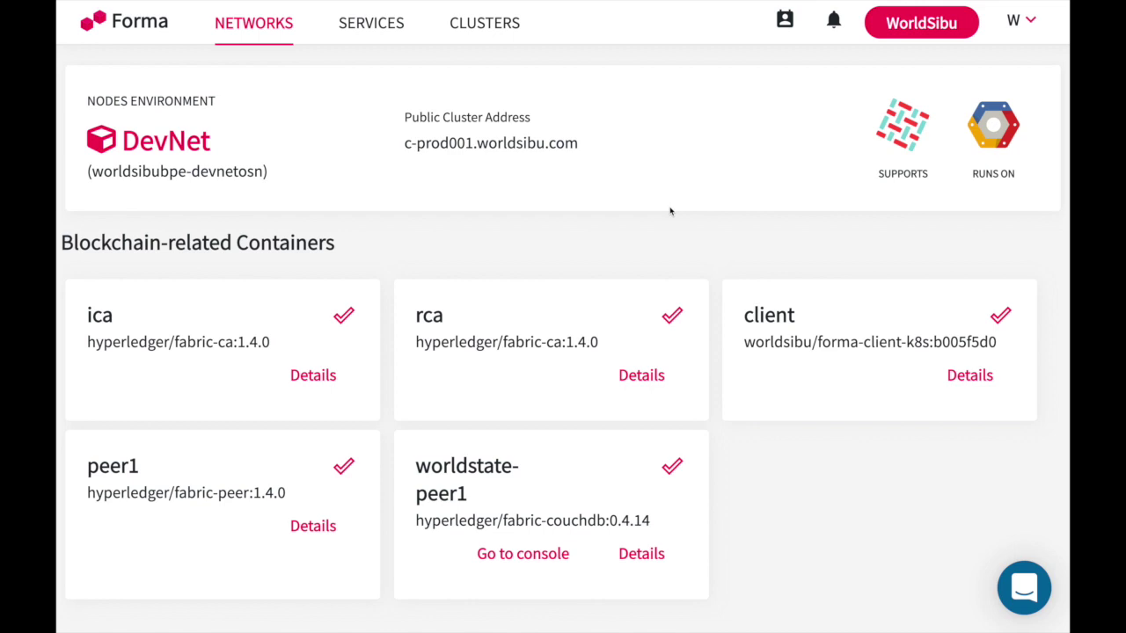
scroll(670, 211, down, 1)
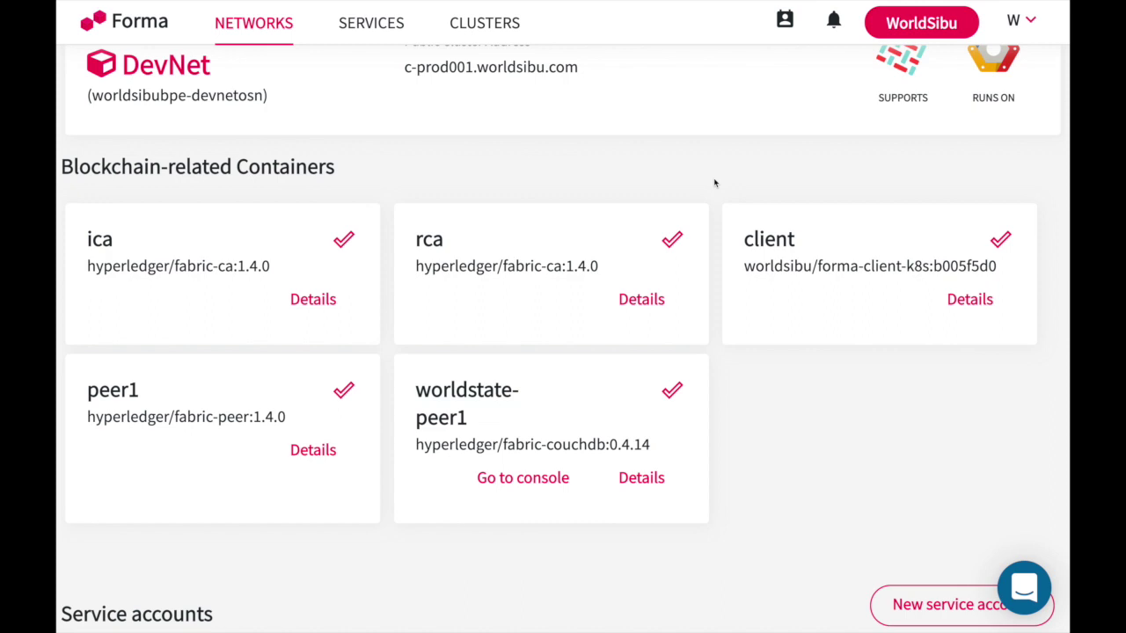
scroll(715, 183, up, 2)
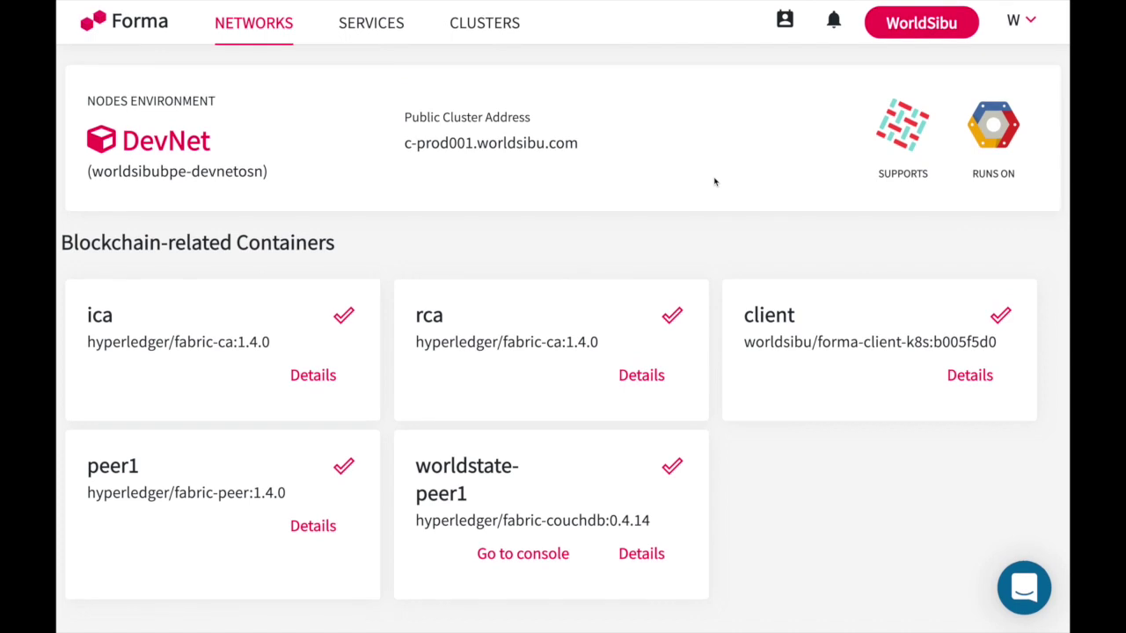
Step: Open DevNet's network details from the Networks list
click(279, 37)
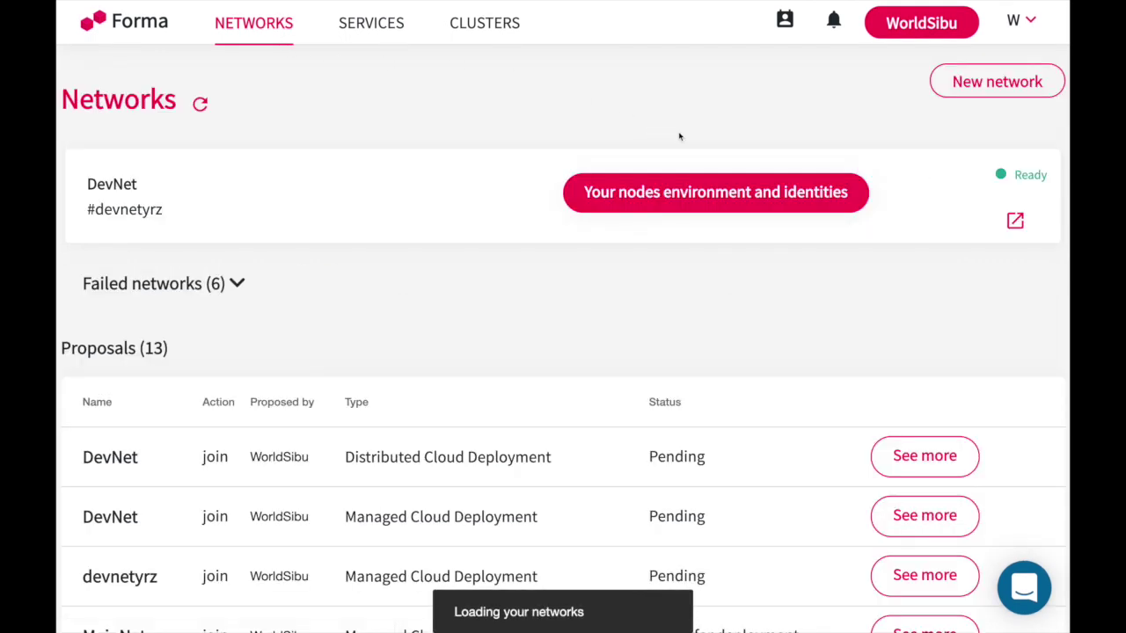
click(1015, 221)
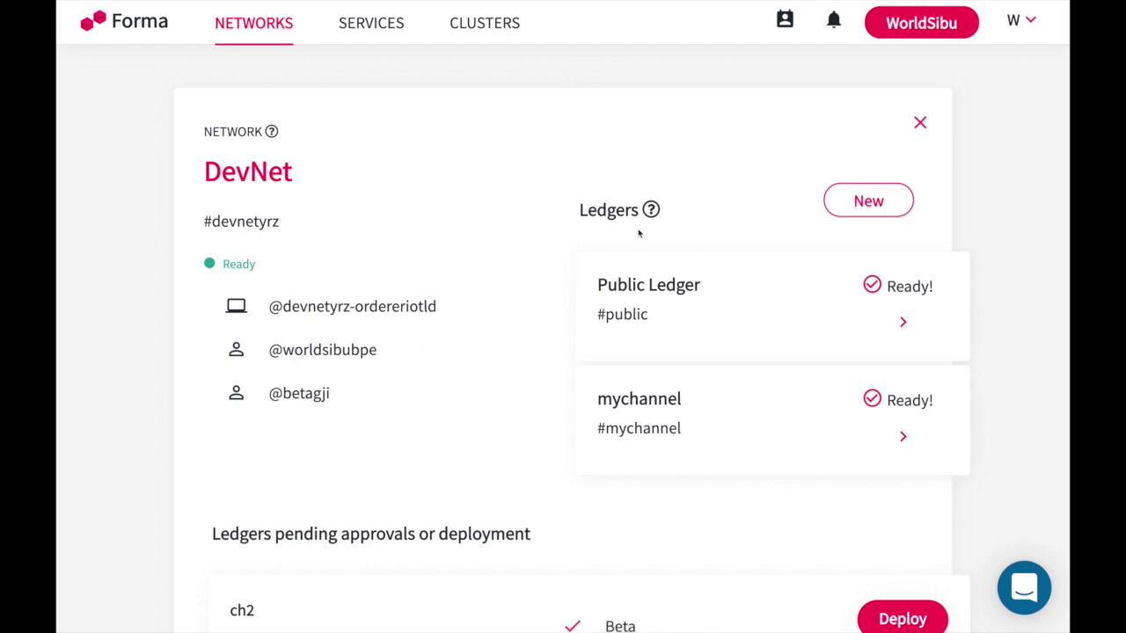
mouse_move(652, 211)
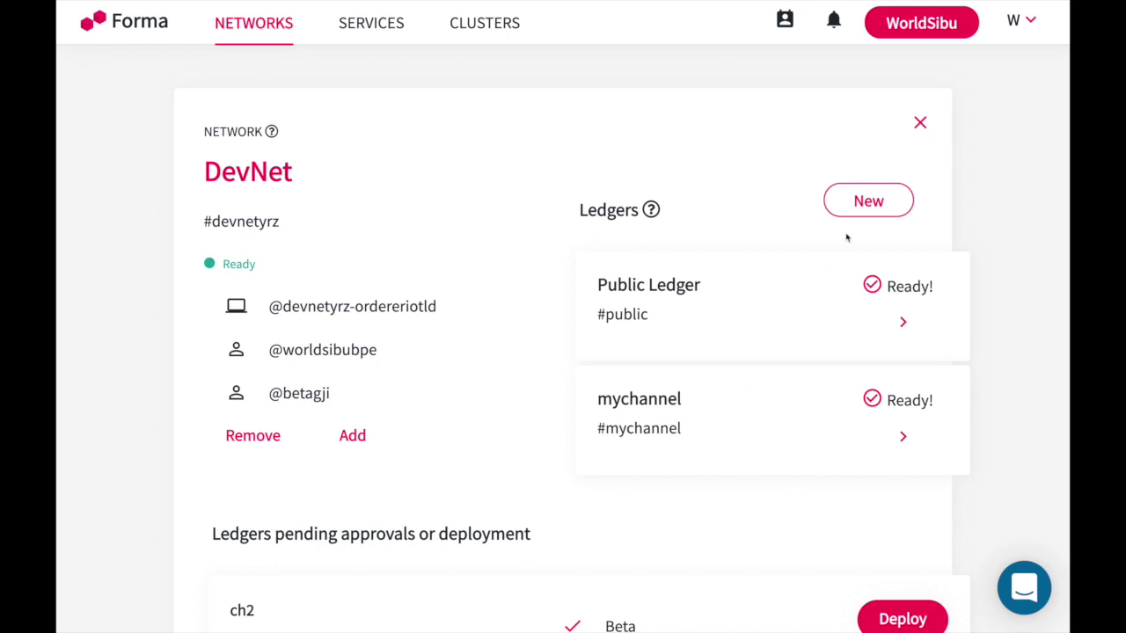
Step: Propose ledger ch4 with message 'This is for private transactions', inviting Beta as participant
click(855, 208)
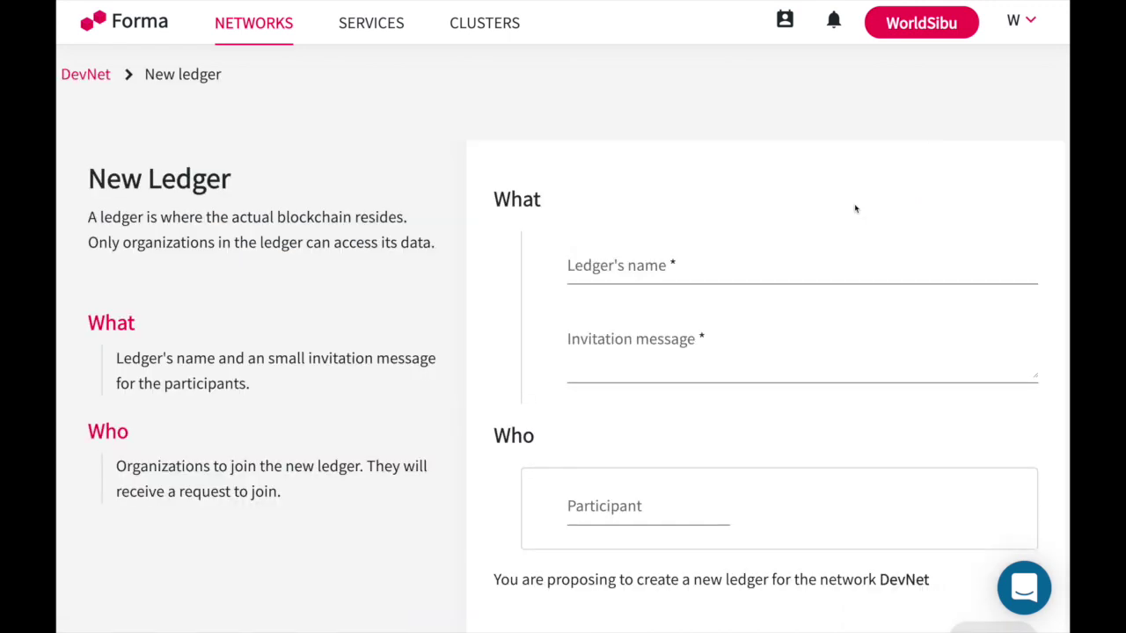
scroll(855, 208, down, 1)
click(830, 191)
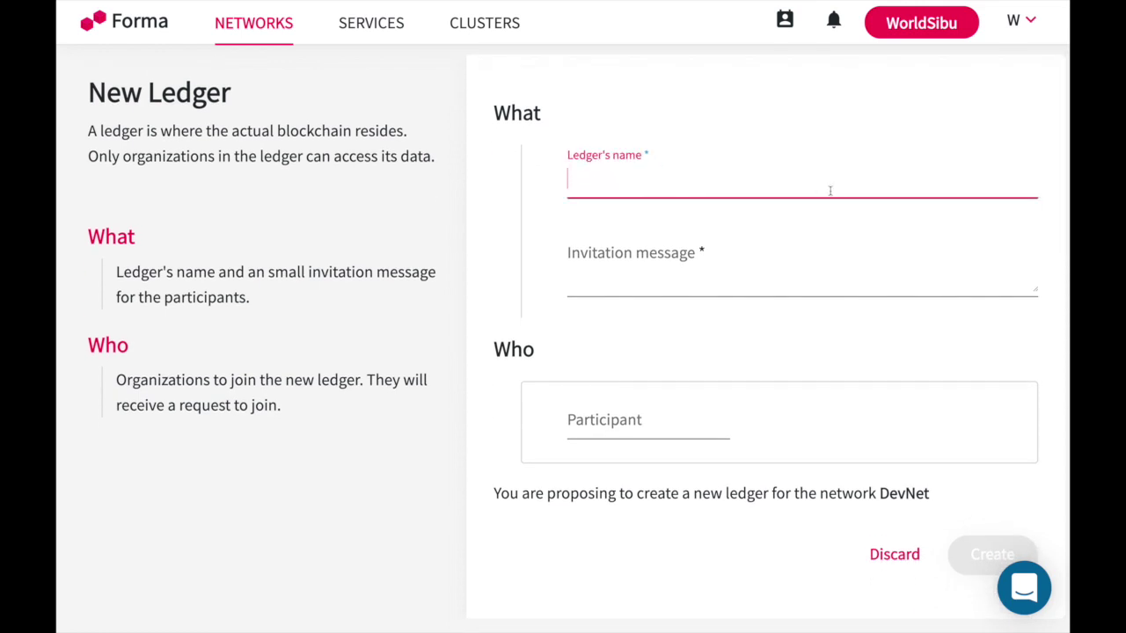
text(ch4)
click(792, 253)
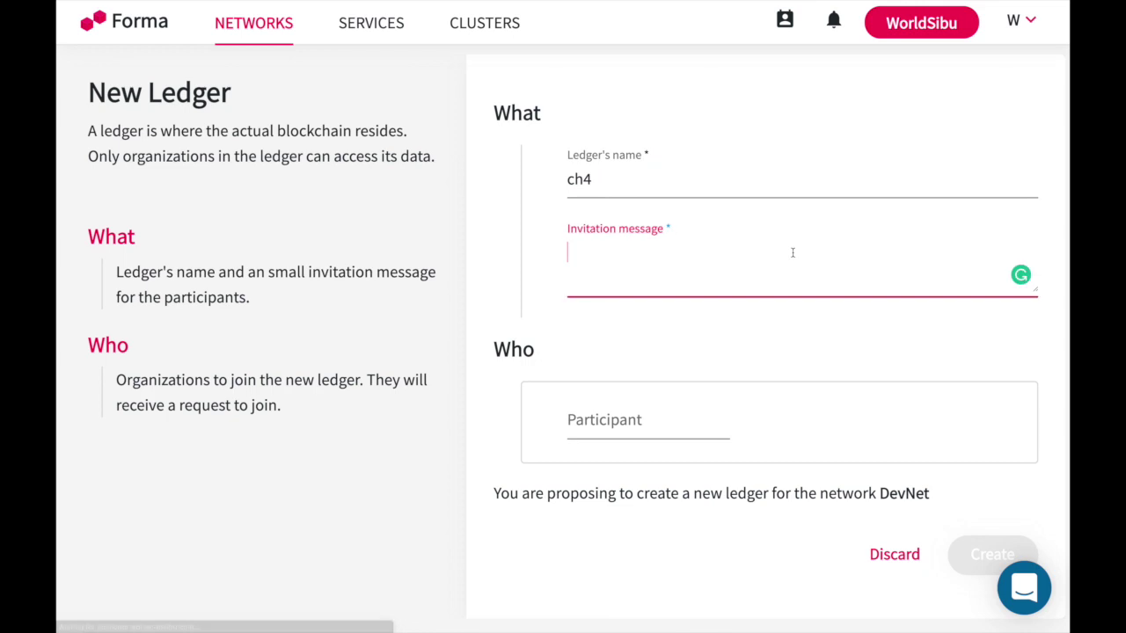
text(This)
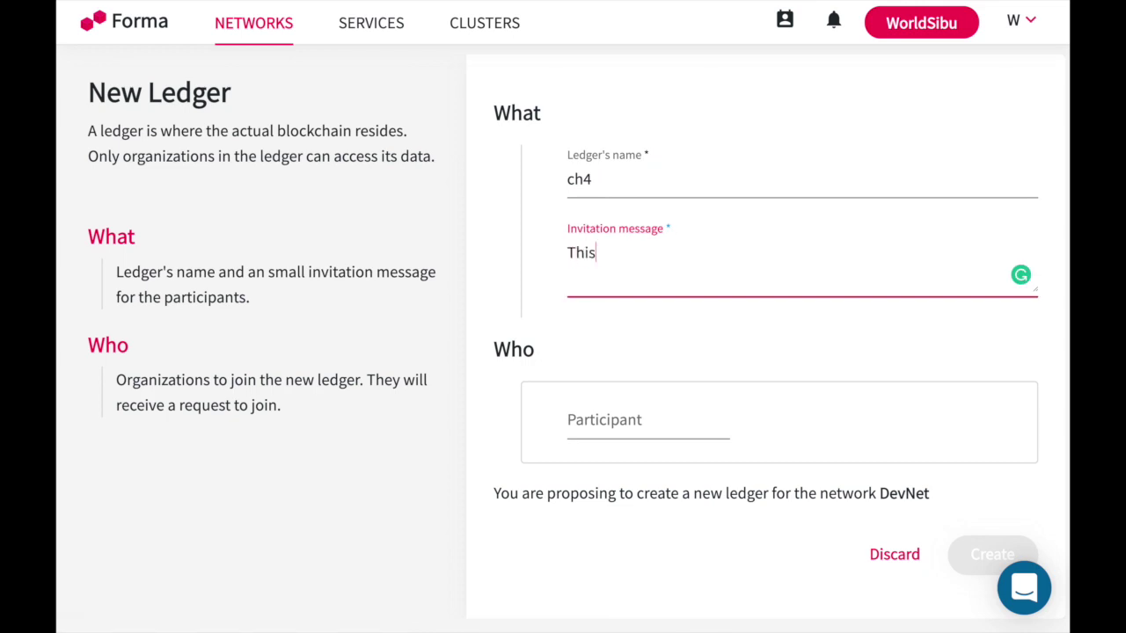
text( is for private tr)
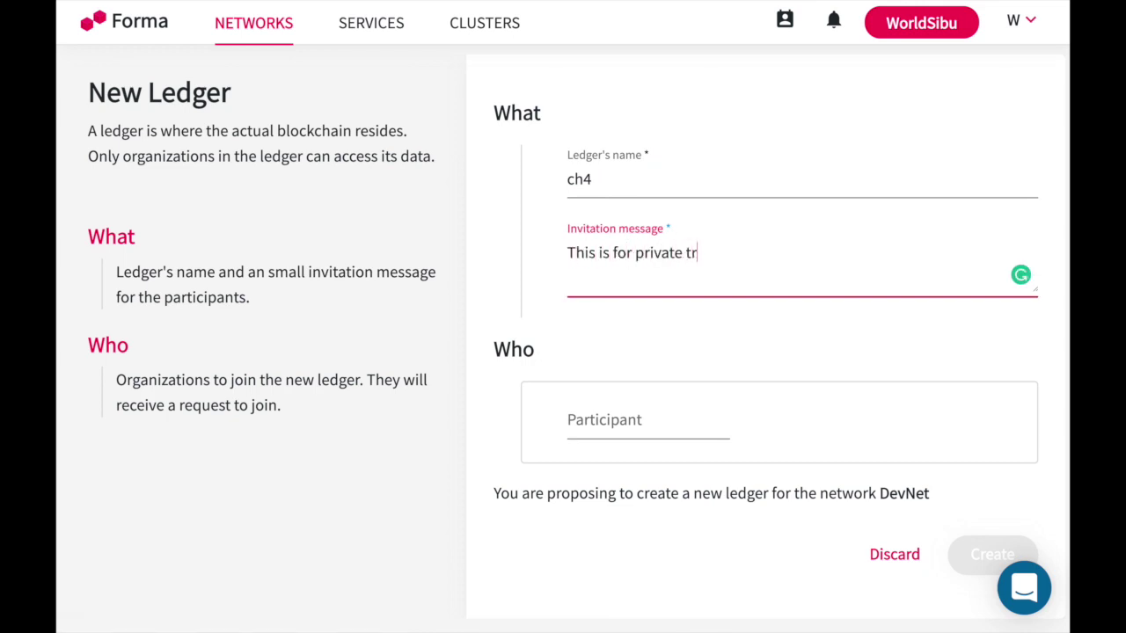
text(ansactions)
click(663, 416)
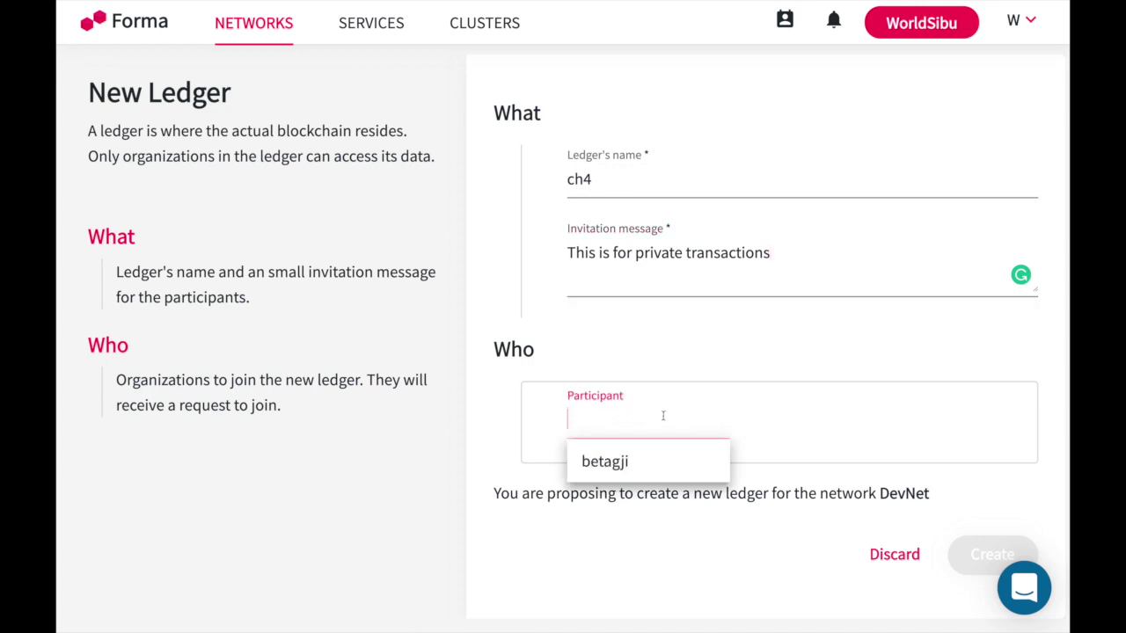
click(676, 471)
scroll(674, 468, down, 1)
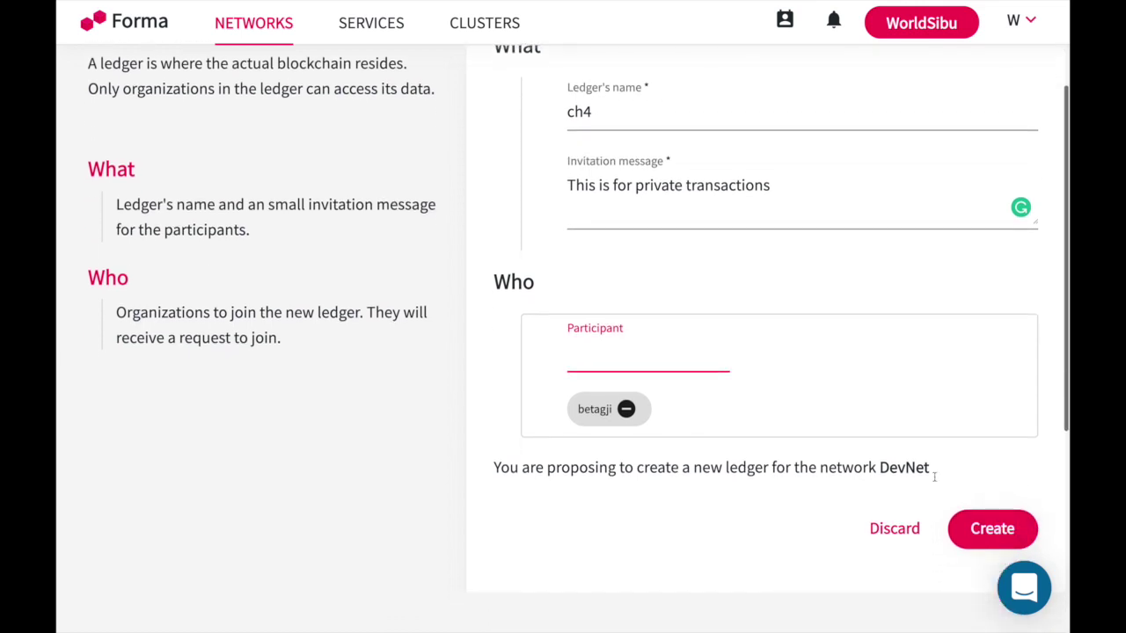
click(960, 521)
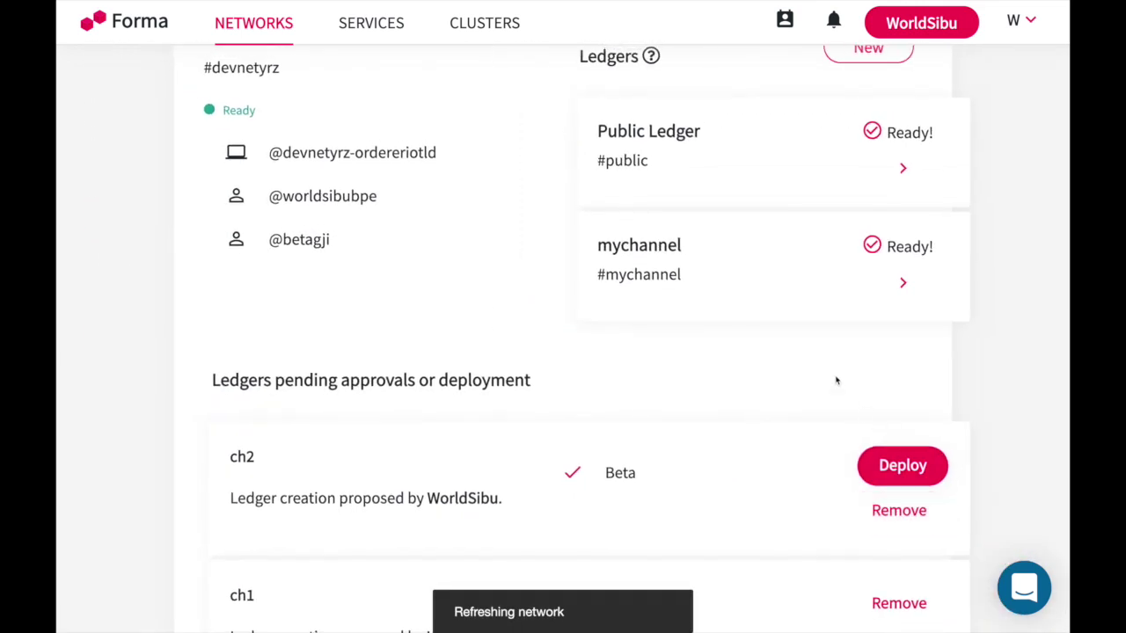
scroll(837, 380, up, 2)
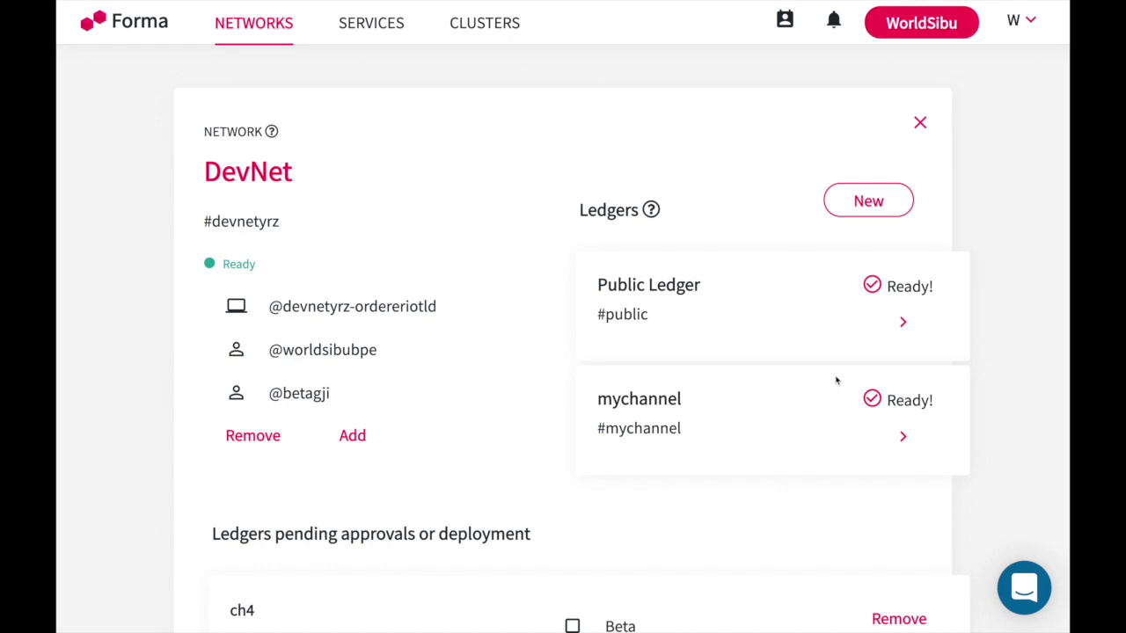
Step: Propose adding the suggested organization to DevNet and return to DevNet's details
click(349, 437)
click(279, 488)
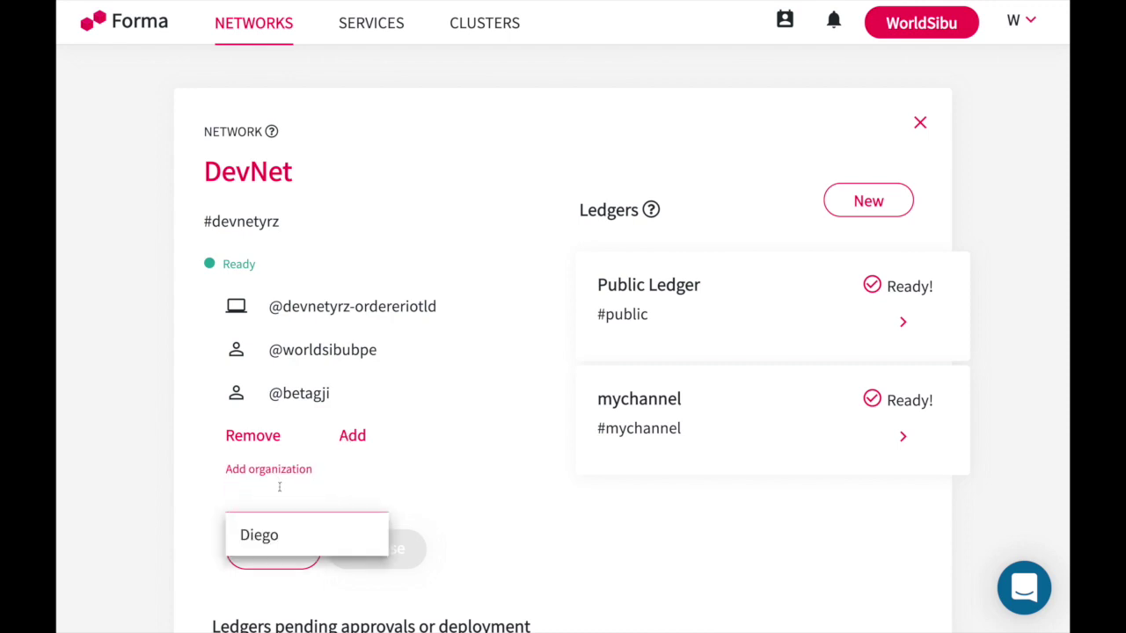
click(270, 535)
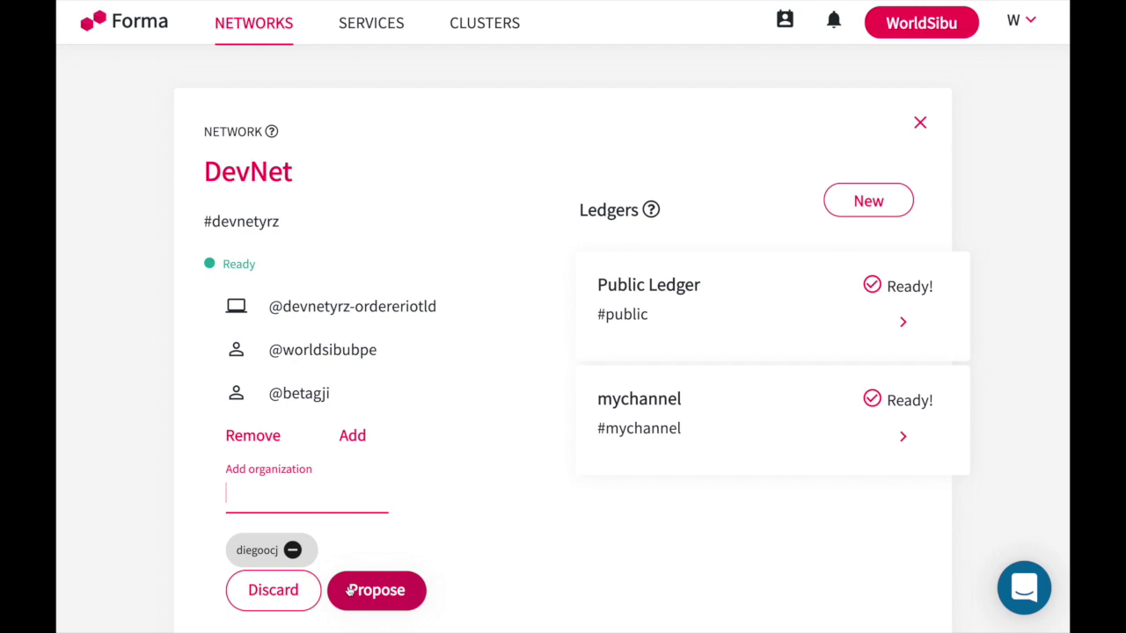
click(350, 591)
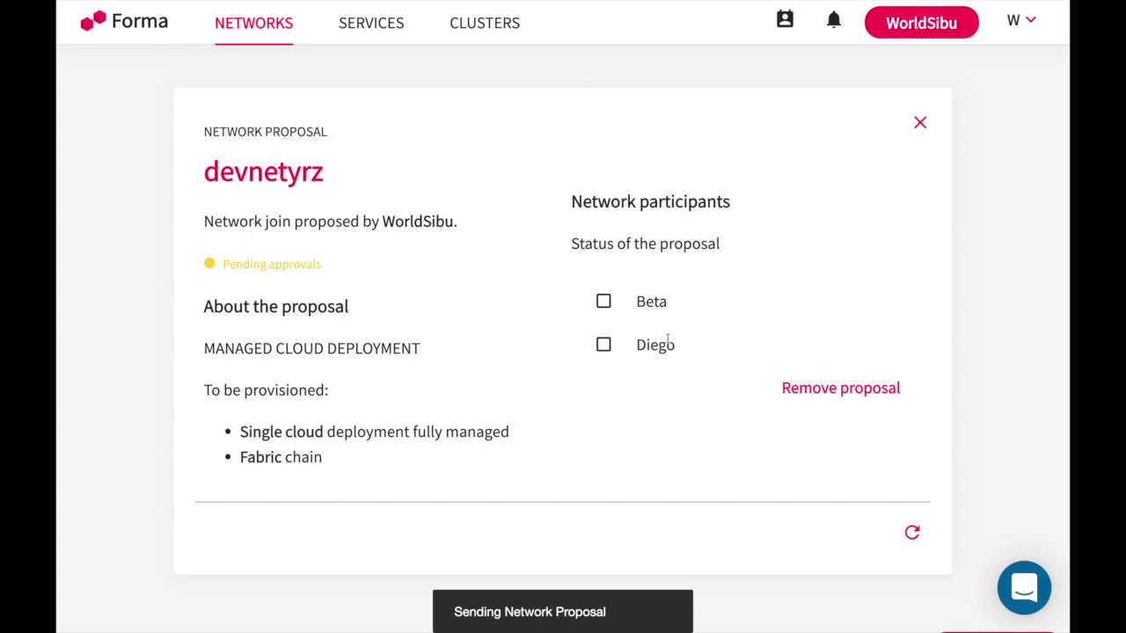
click(920, 122)
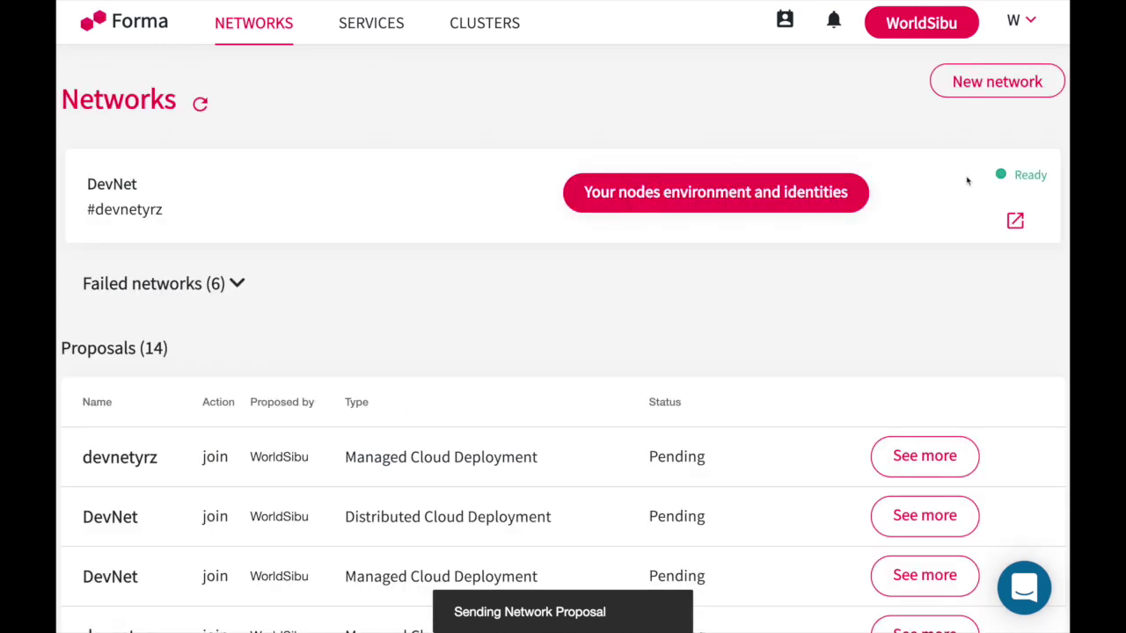
click(1013, 219)
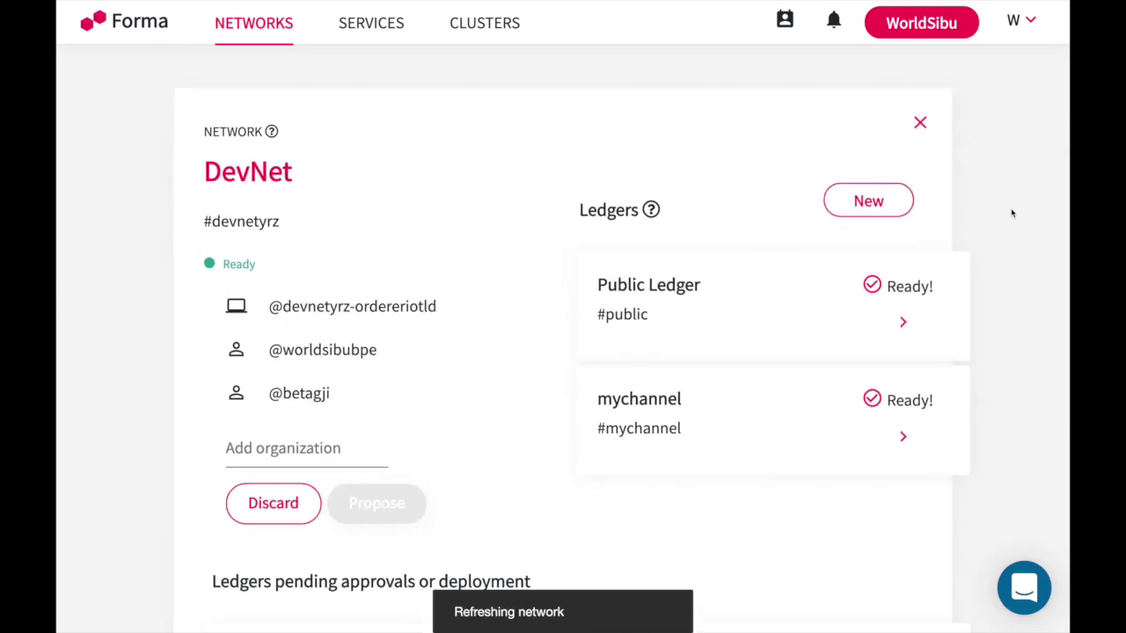
Step: Open the Public Ledger, start a new smart contract draft, and discard it
click(903, 320)
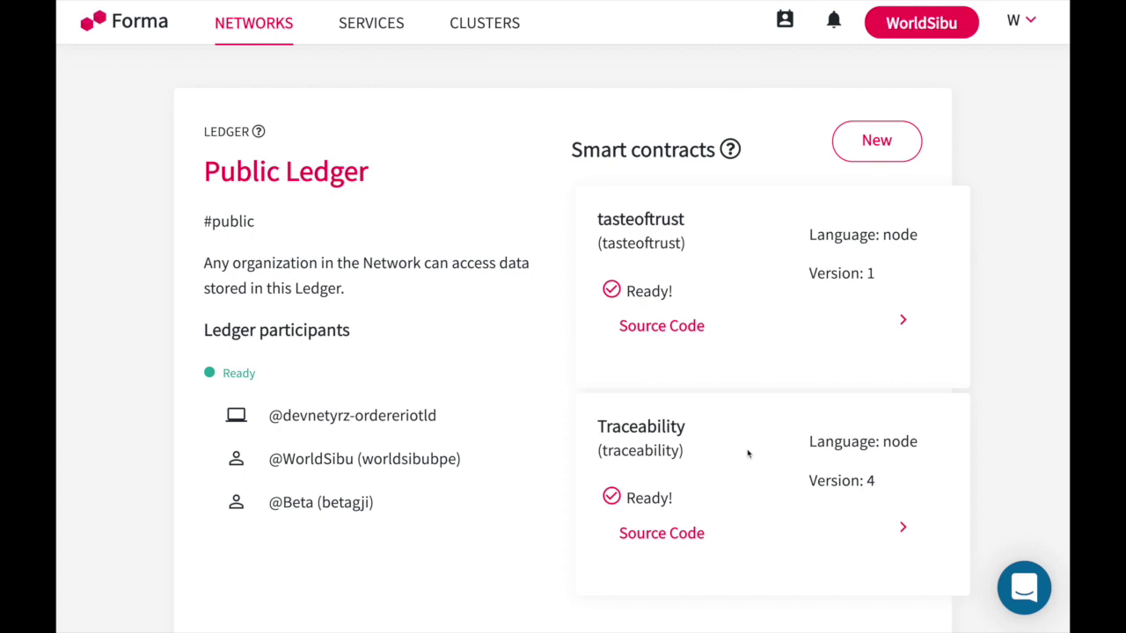
click(868, 158)
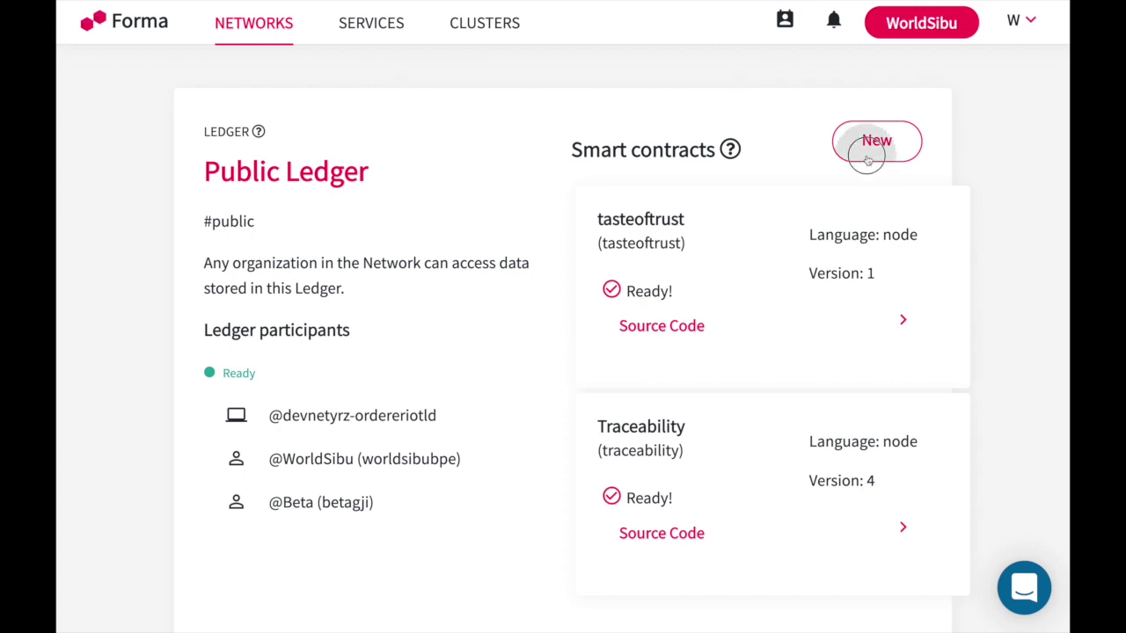
click(558, 310)
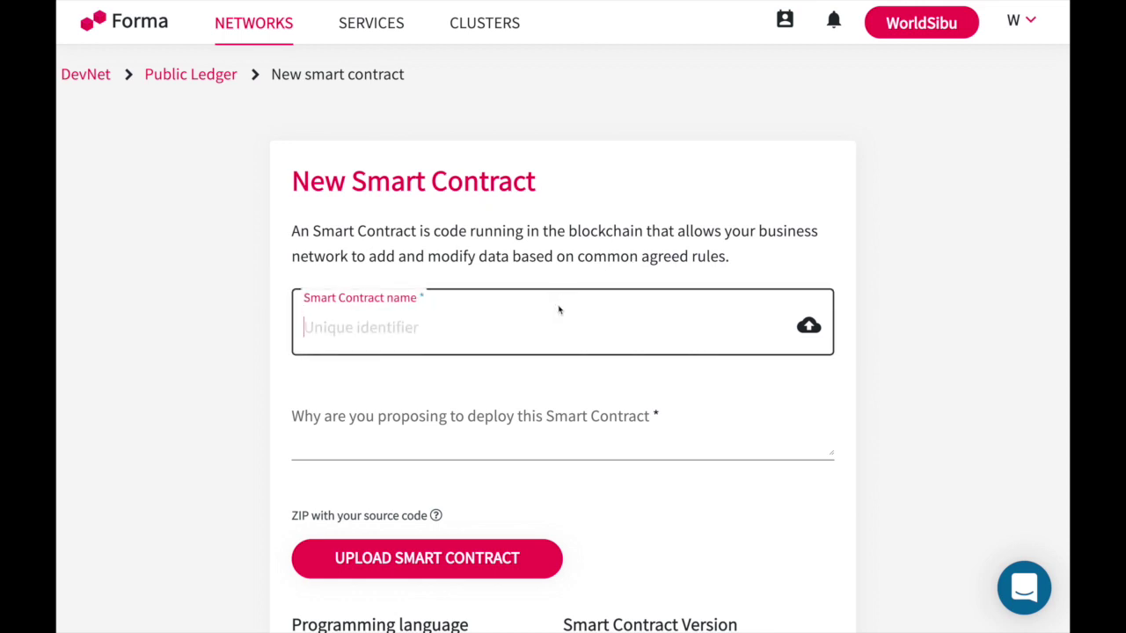
scroll(559, 310, down, 3)
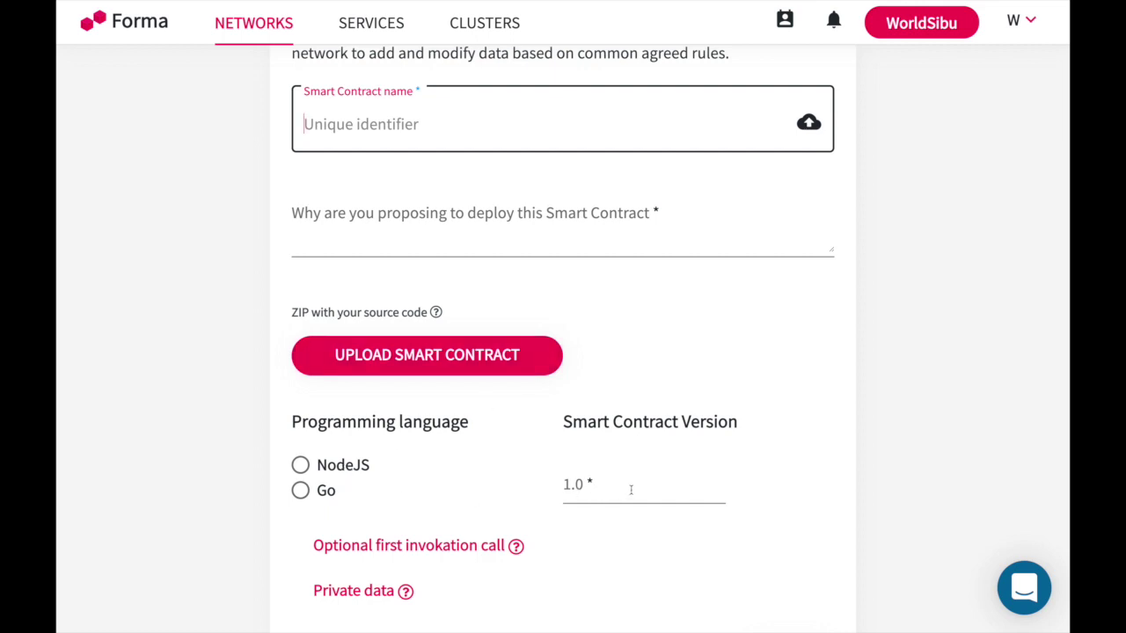
scroll(616, 491, down, 2)
click(673, 501)
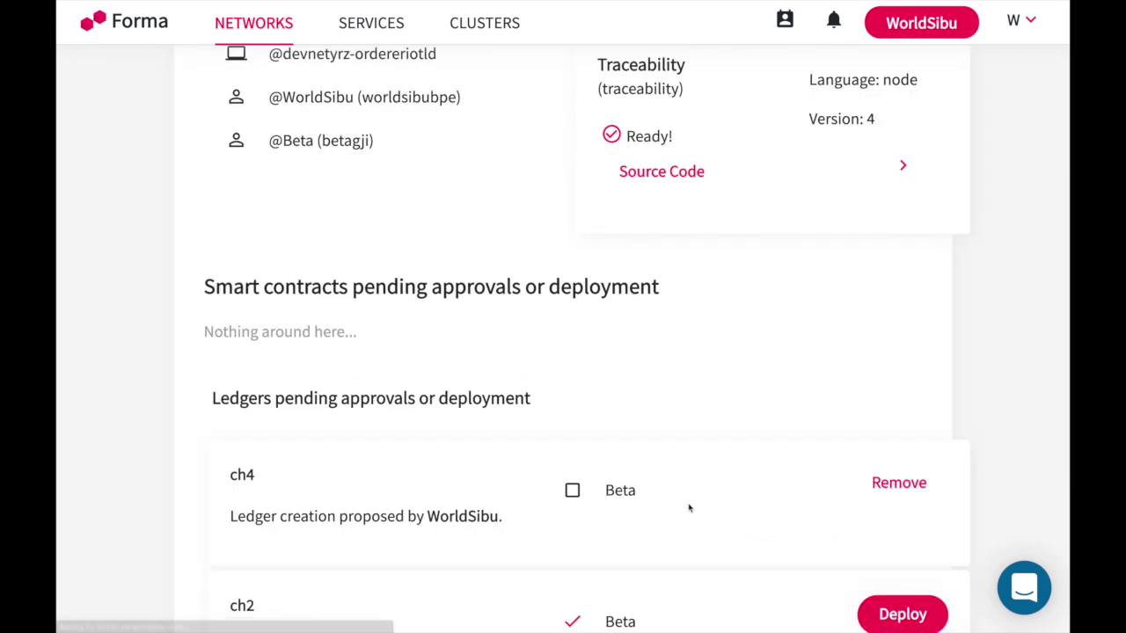
Step: Open the Traceability smart contract's details from the Public Ledger page
scroll(690, 509, up, 2)
scroll(690, 509, up, 5)
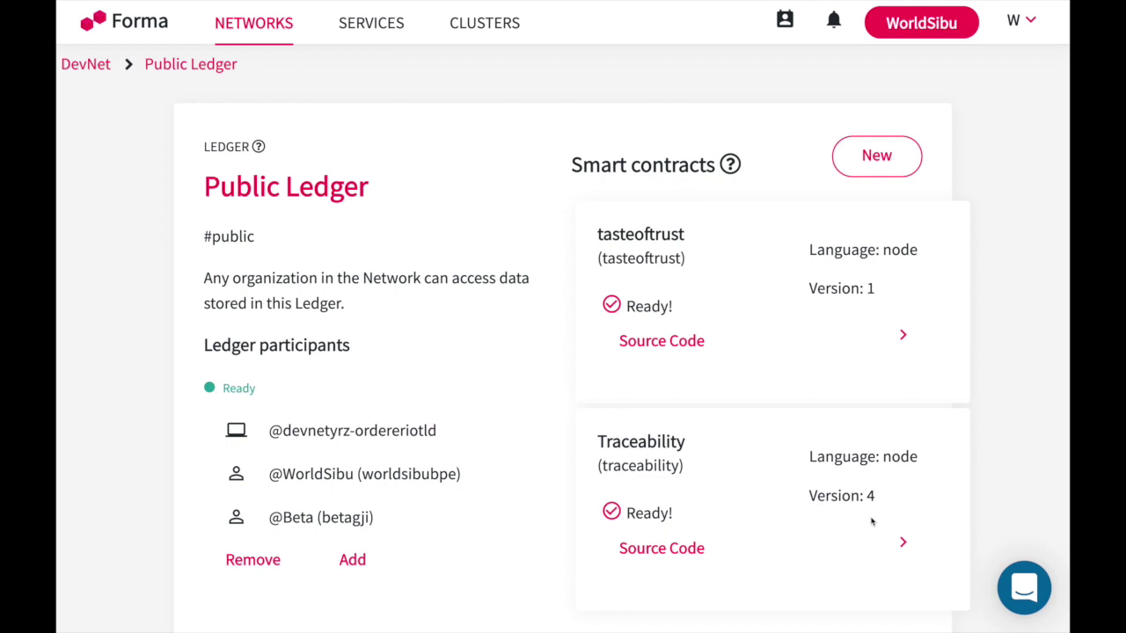
click(896, 541)
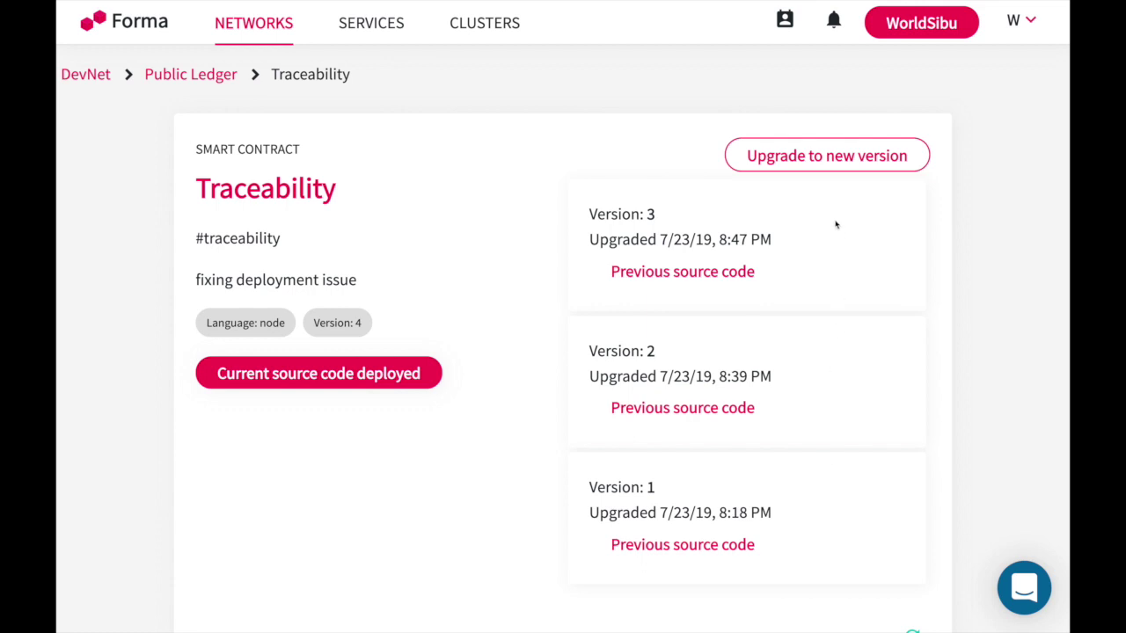
Step: Draft a major-version upgrade of Traceability, discard it, and go back to Networks
click(829, 170)
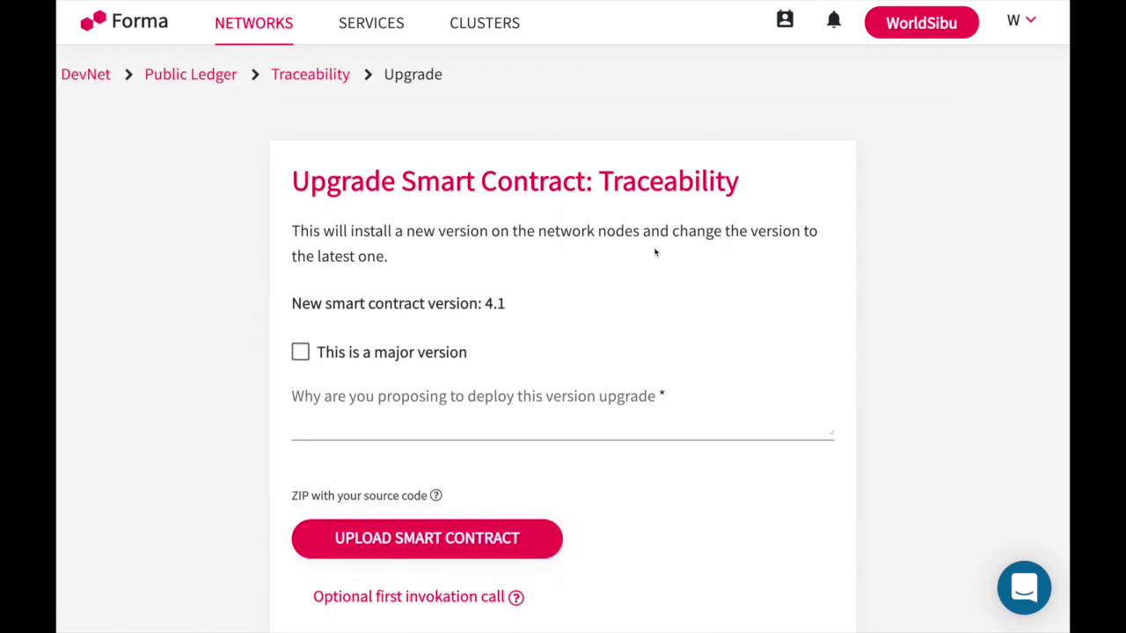
click(448, 352)
scroll(448, 352, down, 2)
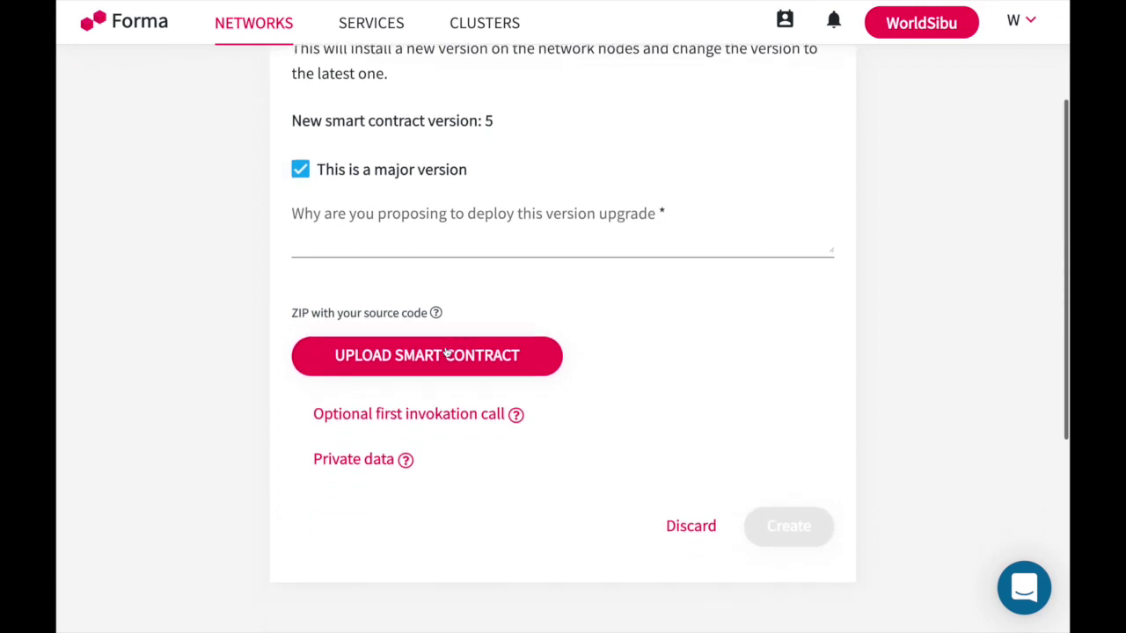
click(691, 526)
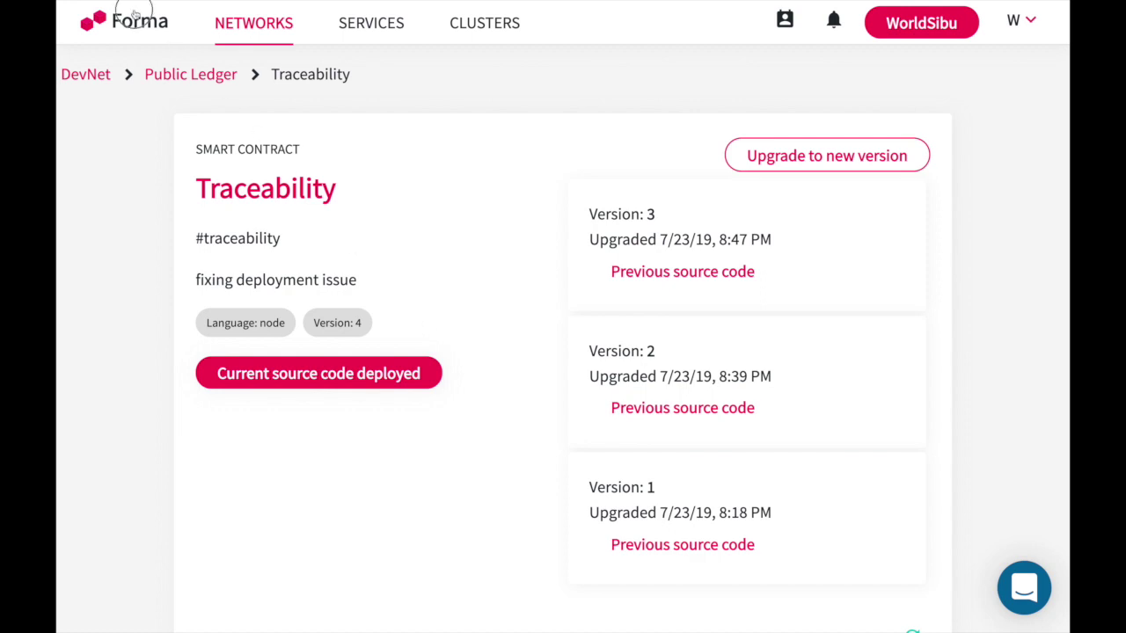
click(132, 12)
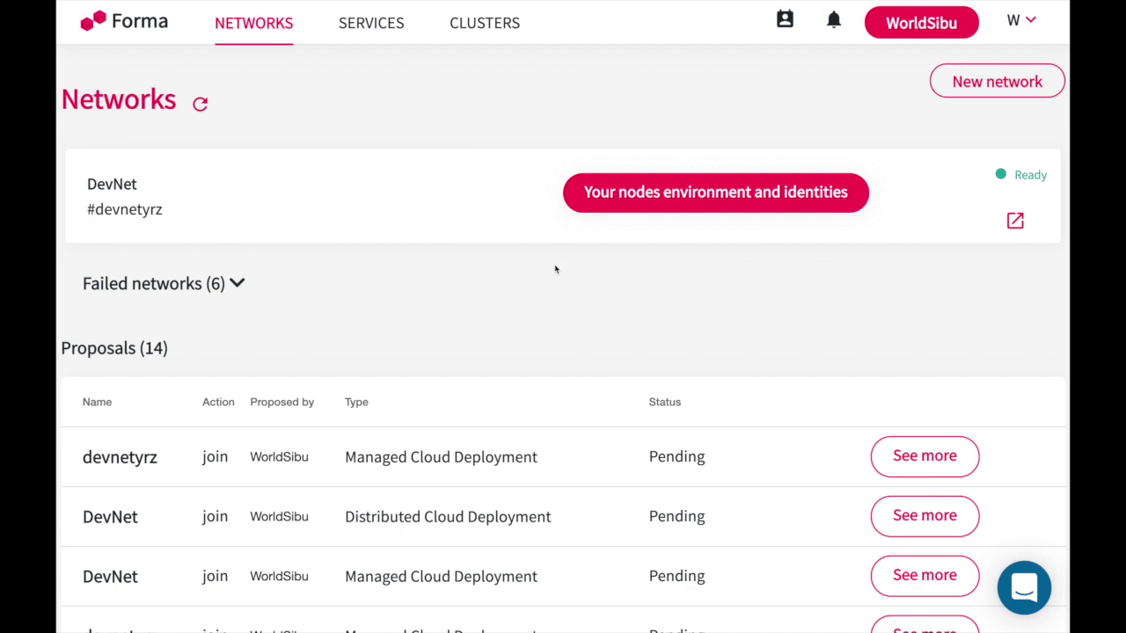
Step: Copy the existing API key's value from the API Keys page under the account menu
click(1017, 35)
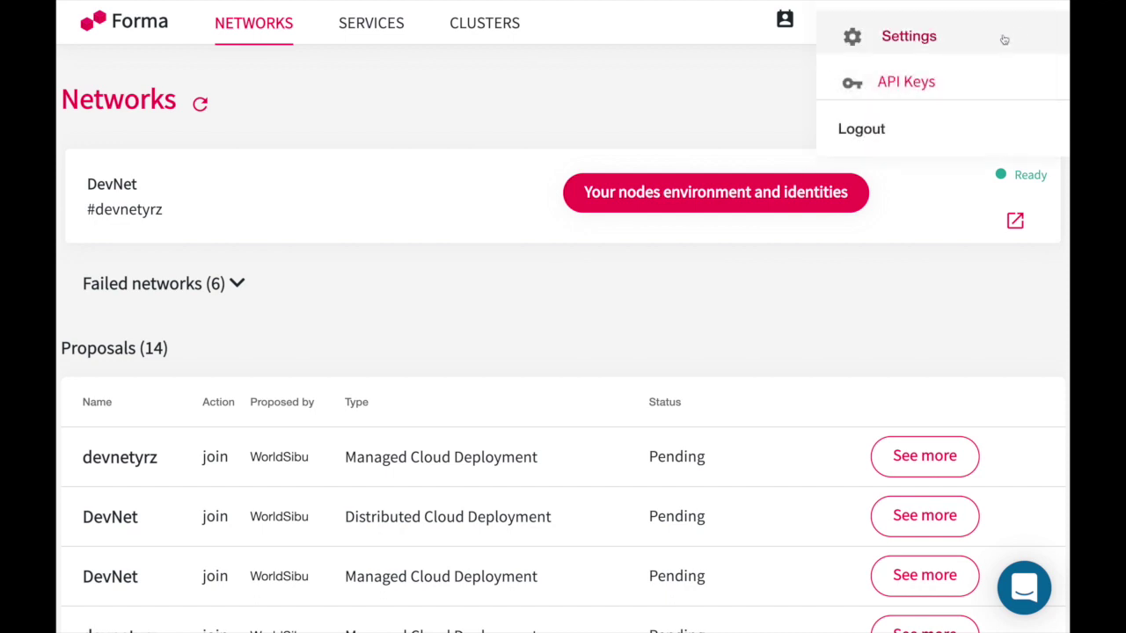
click(888, 88)
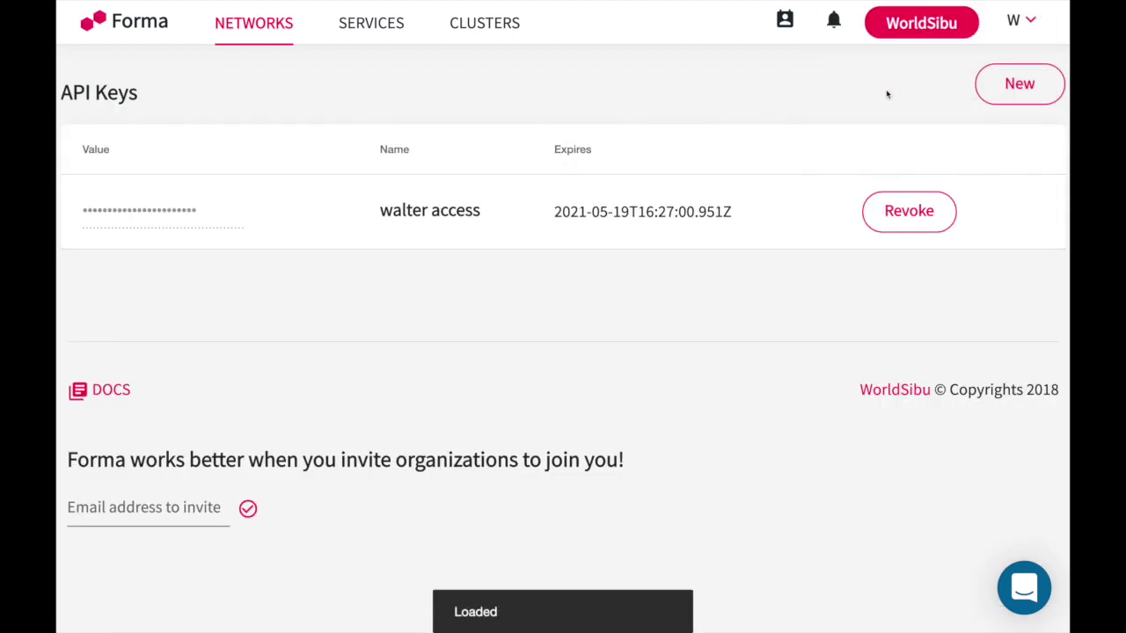
click(211, 219)
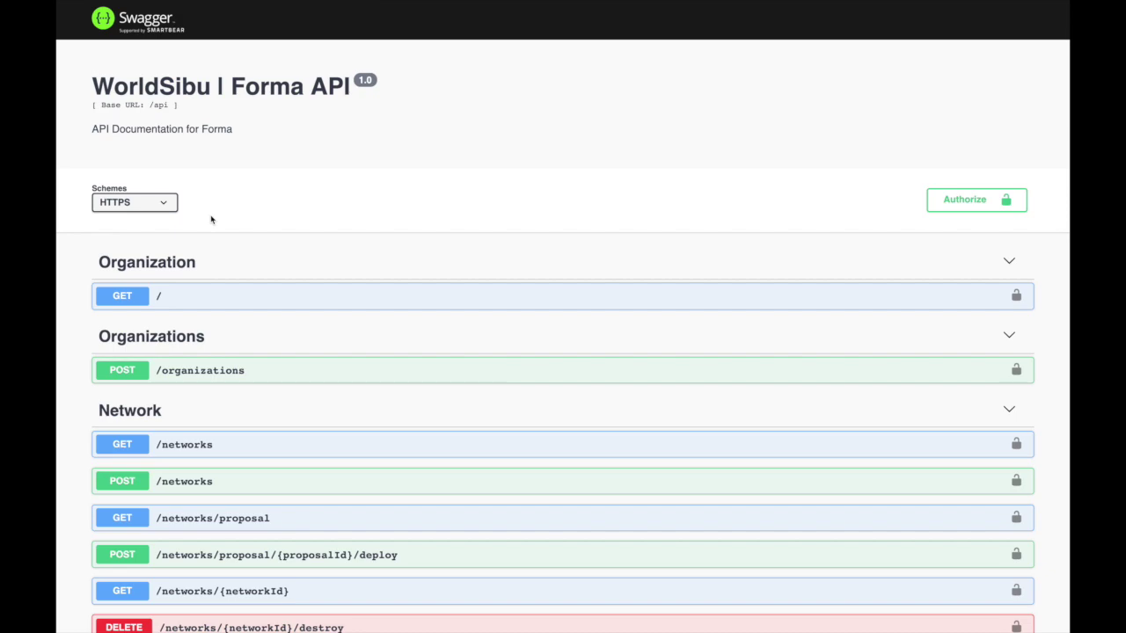
Step: Authorize the Swagger UI with the copied API key as the bearer value
click(961, 201)
click(461, 357)
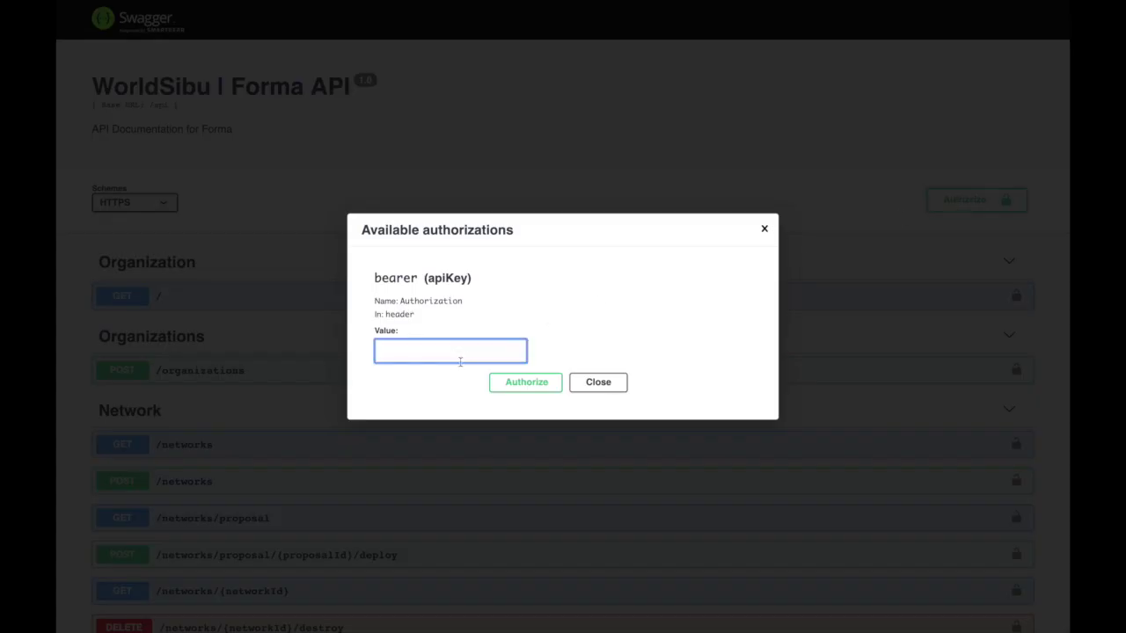
key(ctrl+v)
click(525, 386)
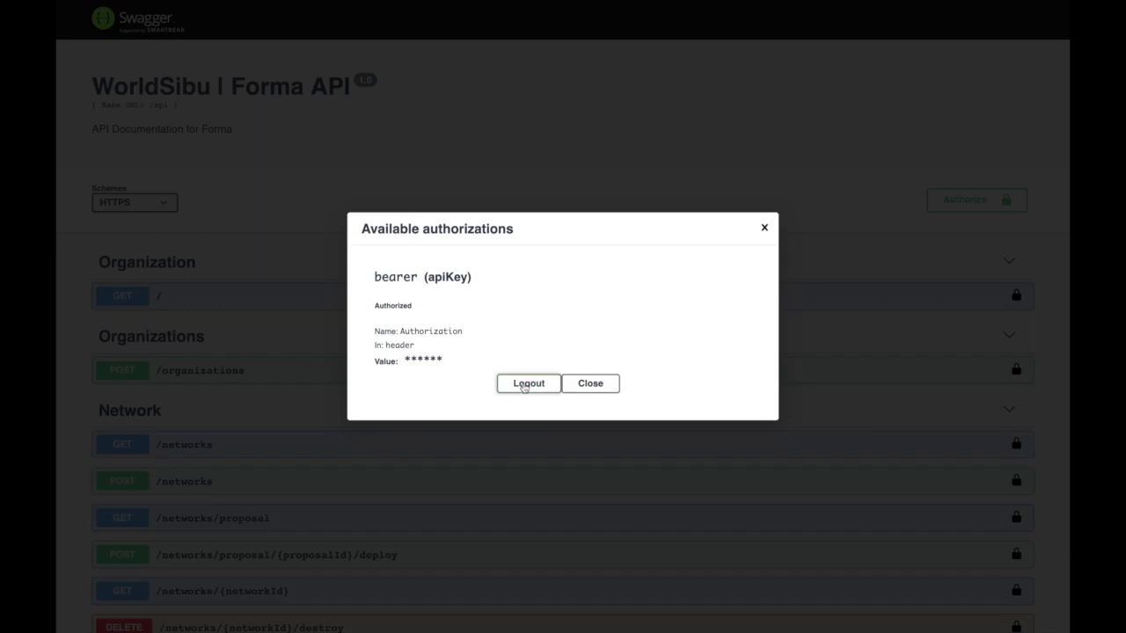
click(583, 391)
Step: Review the Organization, Organizations and Network endpoint sections, then expand GET /networks
scroll(583, 392, down, 3)
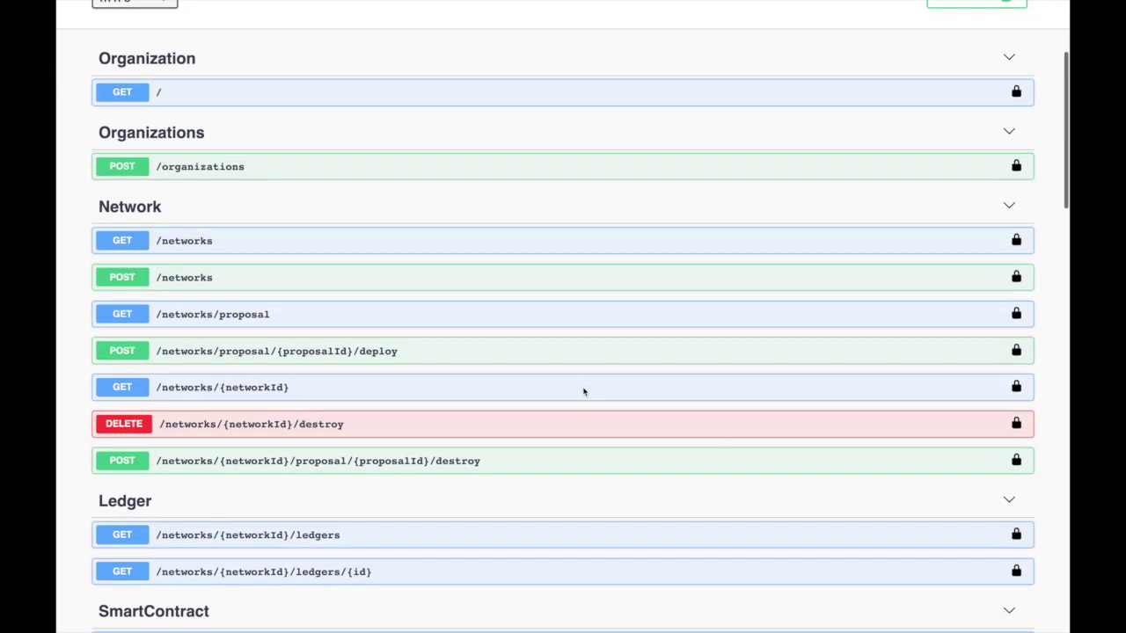
scroll(583, 392, down, 3)
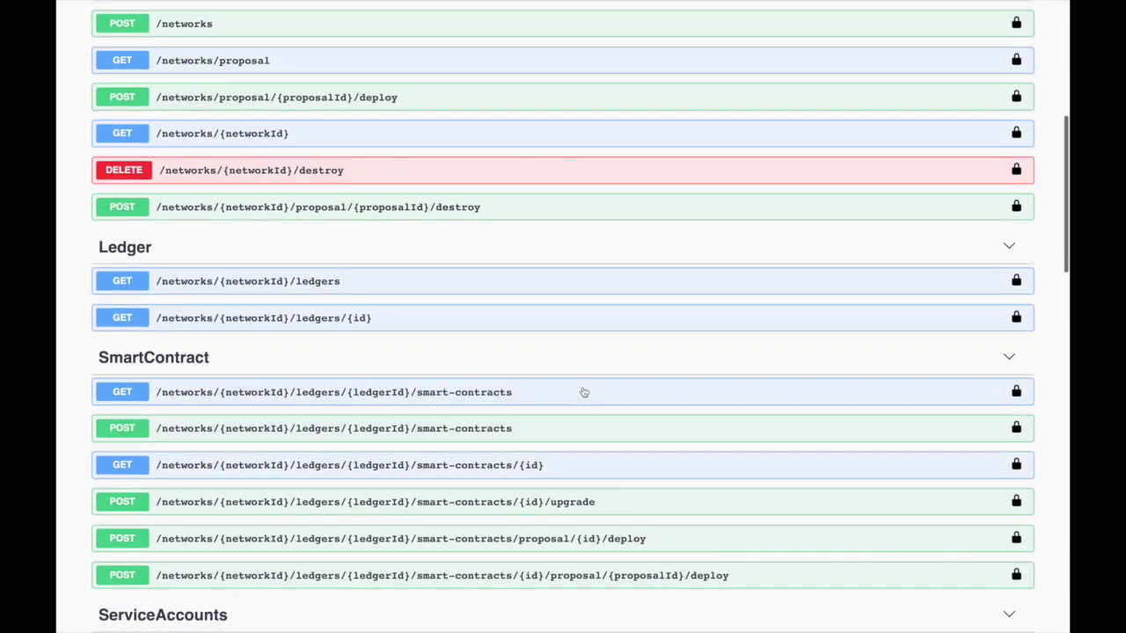
scroll(583, 392, down, 2)
scroll(583, 392, down, 4)
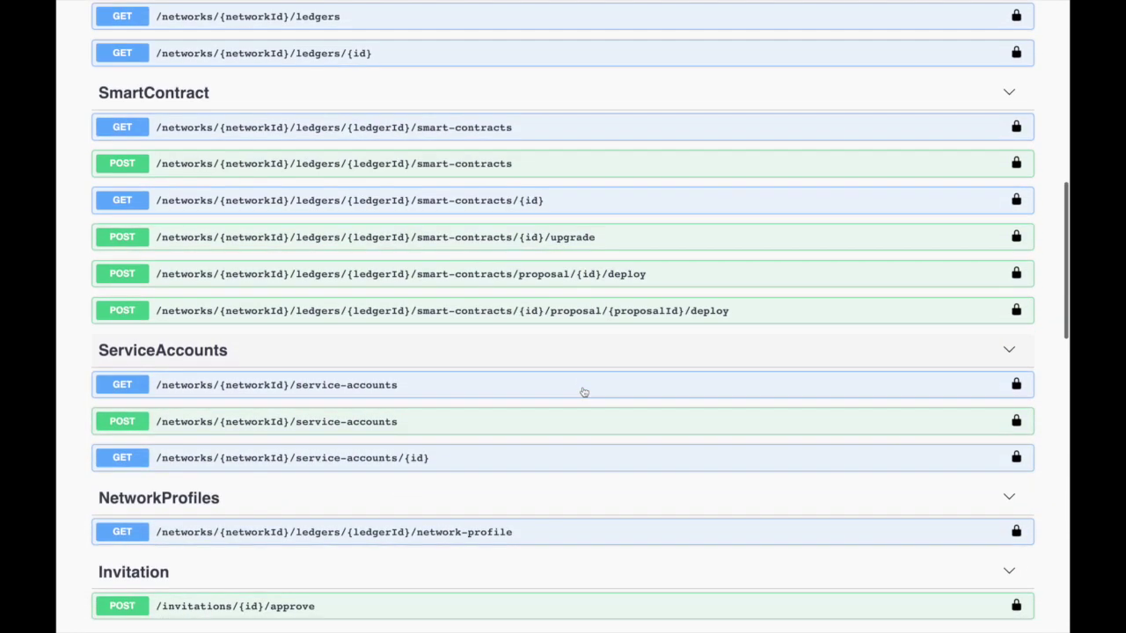
scroll(584, 392, up, 9)
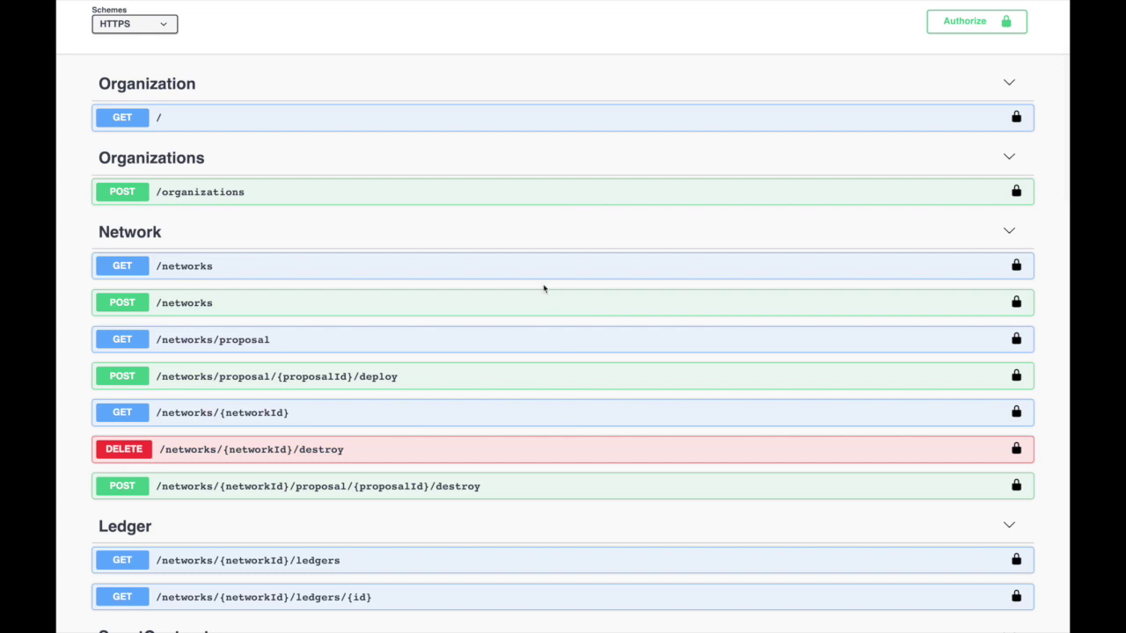
click(546, 277)
Step: Execute GET /networks and review the 200 response listing networks like GDR Testing Network
click(955, 297)
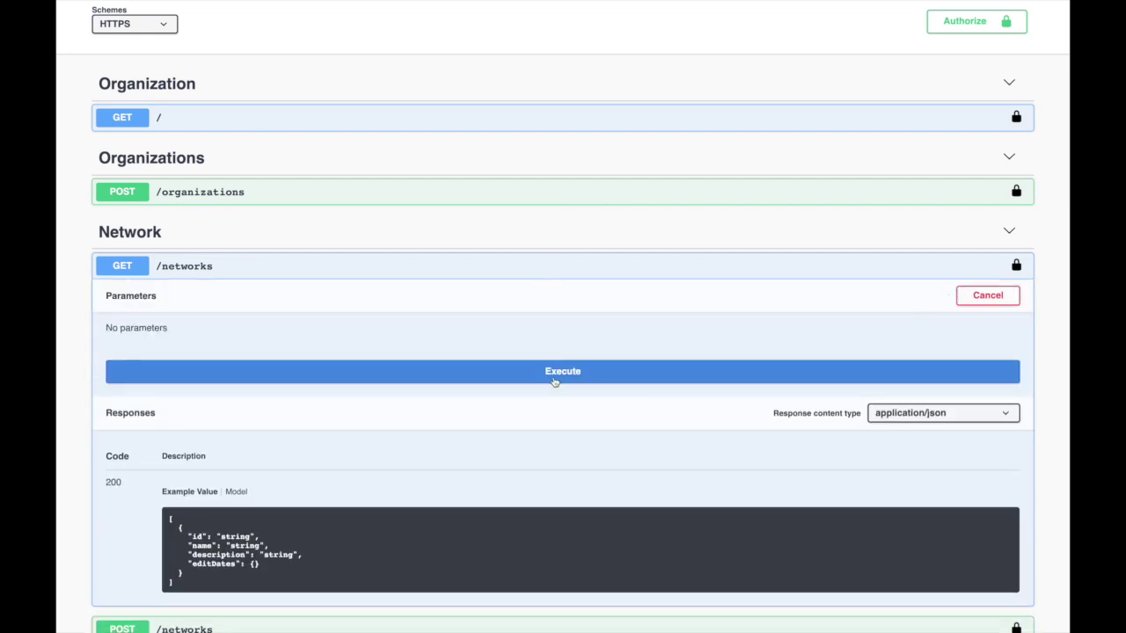
click(555, 371)
scroll(551, 372, down, 3)
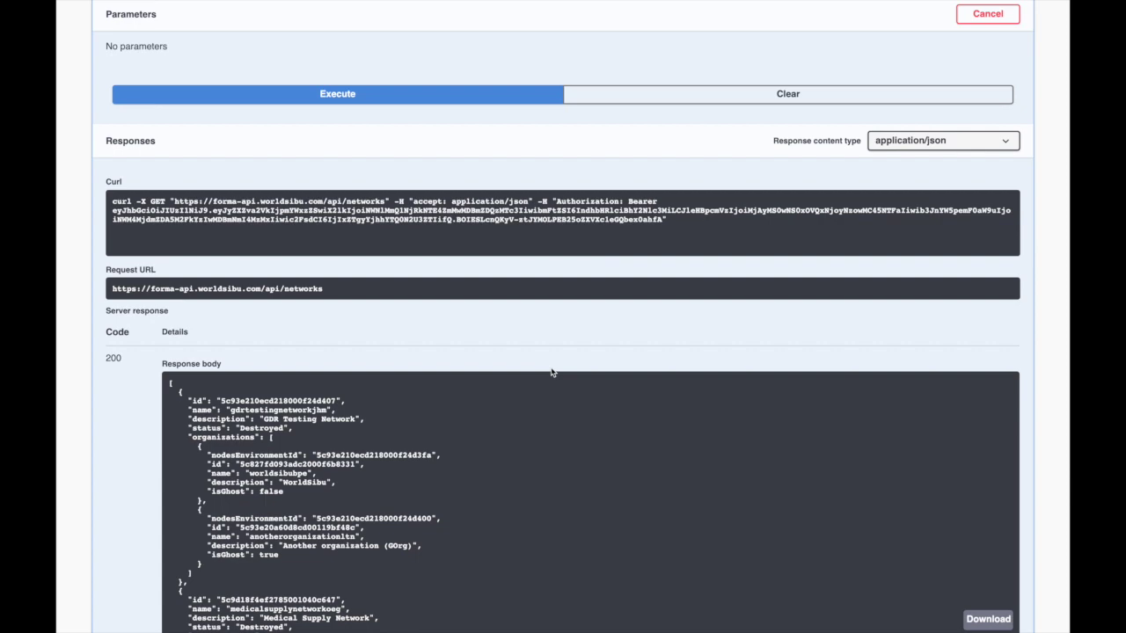
scroll(551, 372, down, 5)
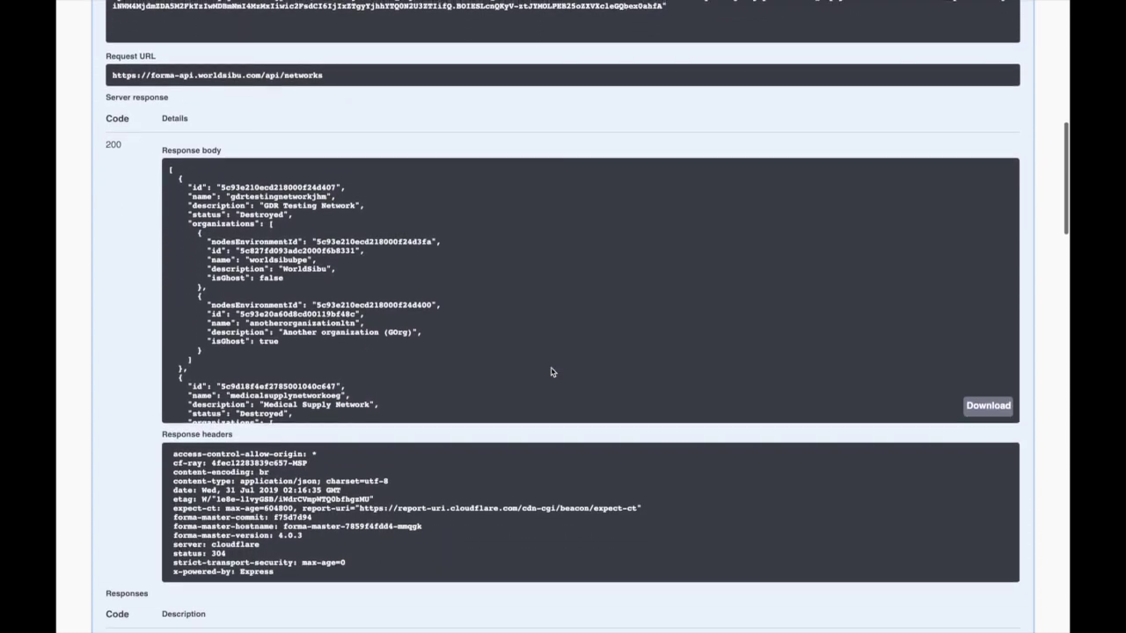
scroll(551, 373, down, 6)
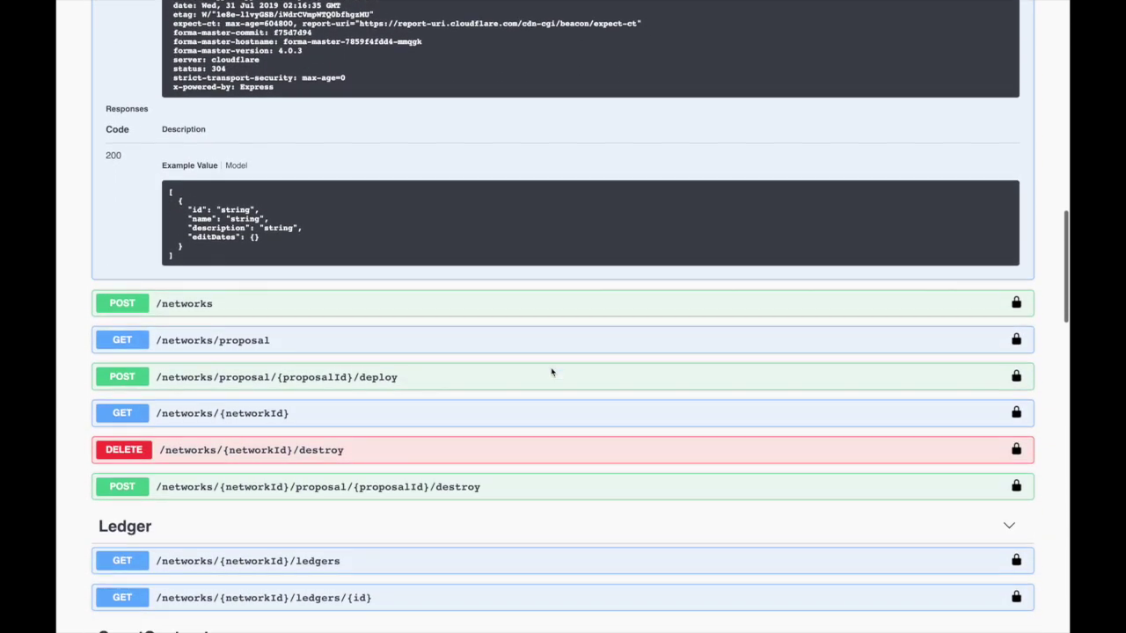